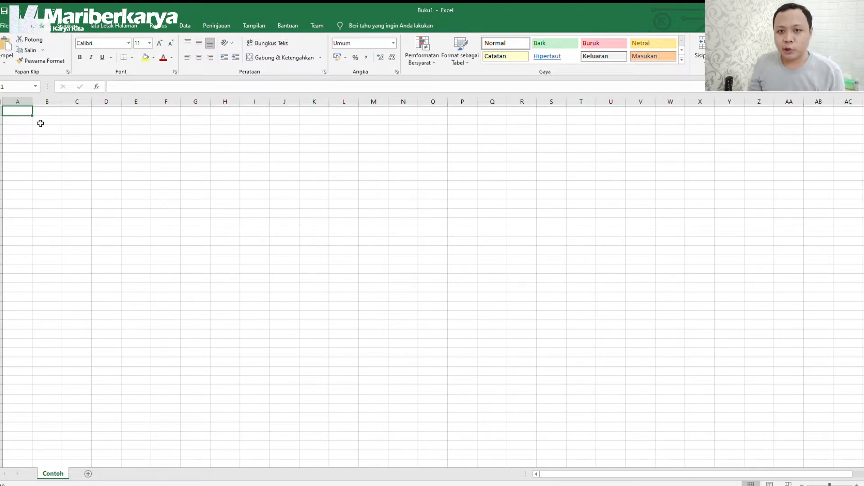
Enter headers No. in B2 and Nama Produk in C2, fitting columns B and C.
click(41, 123)
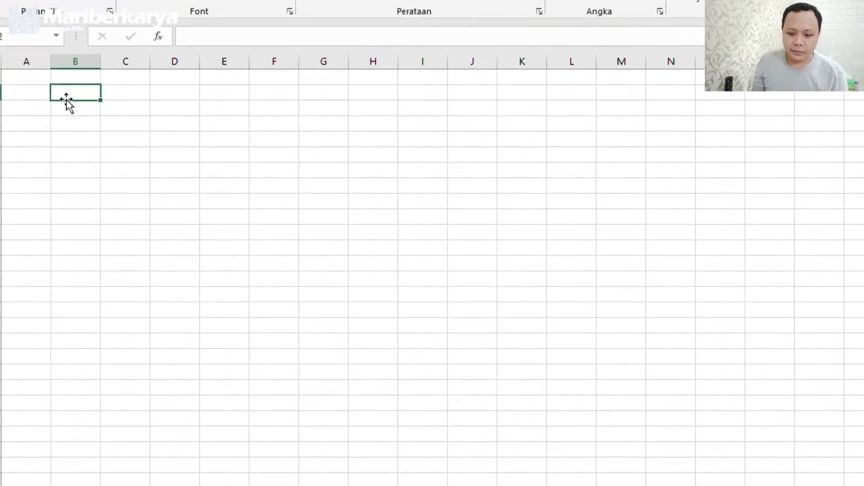
text(No.)
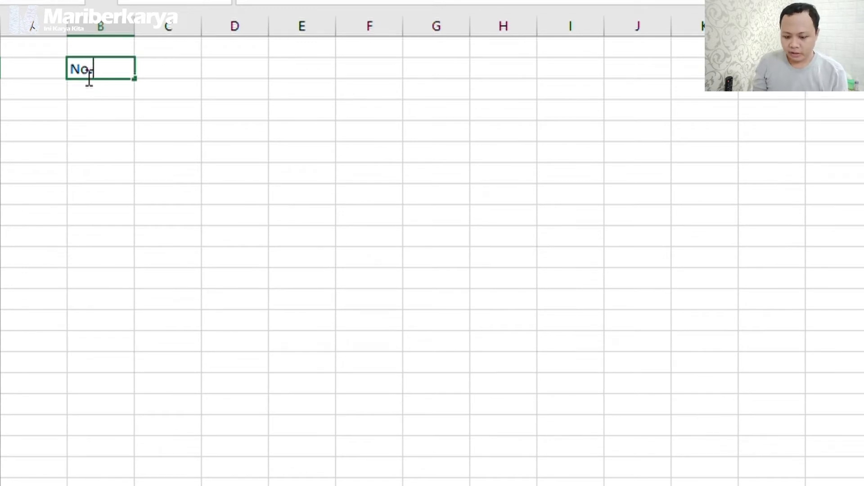
key(Tab)
text(Nama Produk)
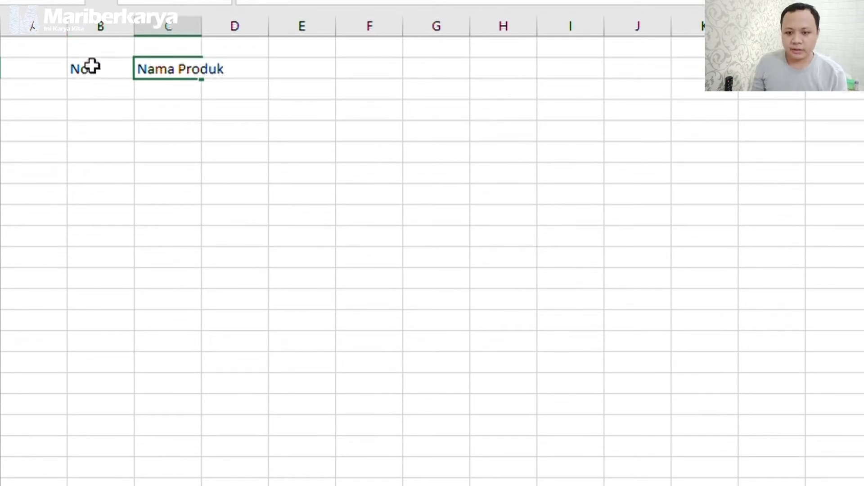
click(206, 28)
double_click(202, 26)
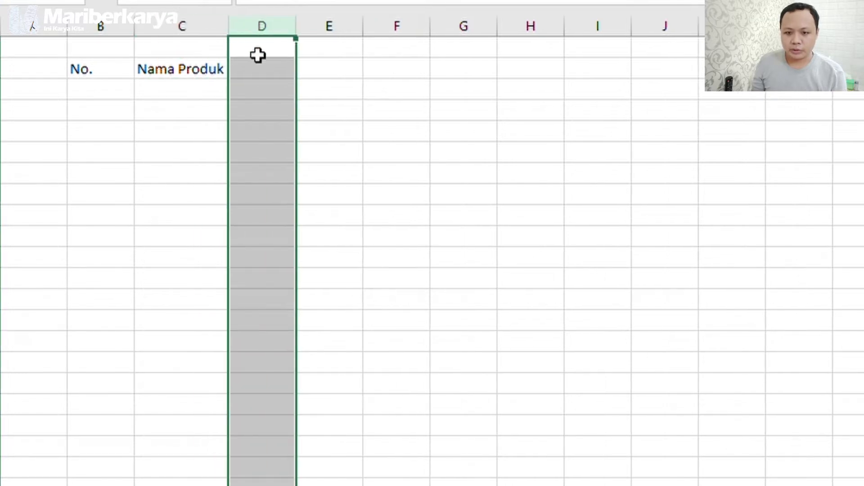
click(259, 65)
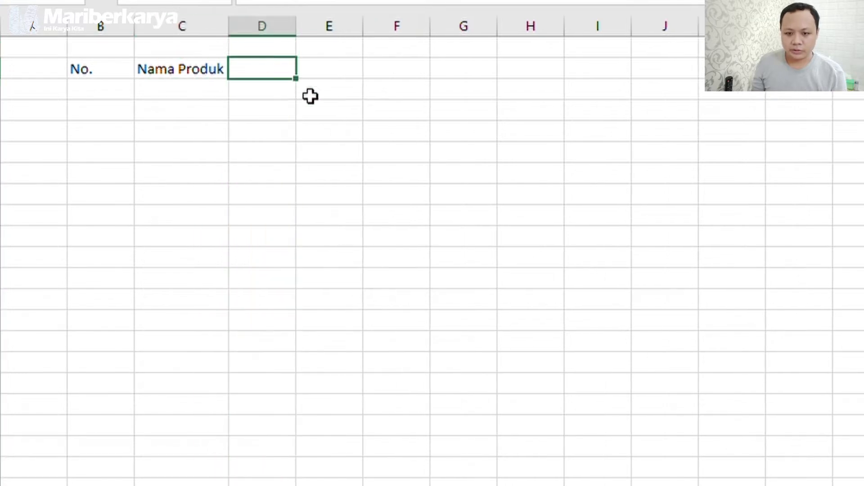
double_click(135, 26)
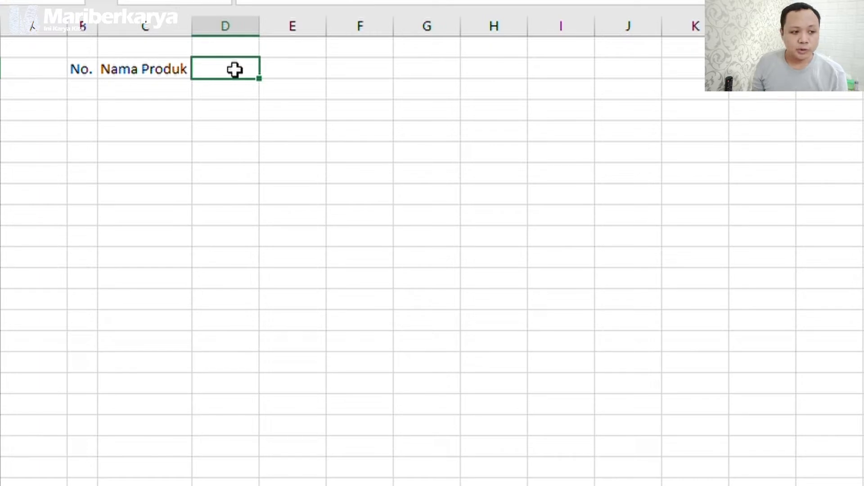
Add headers Deskripsi, Kategori, SubKategori, Stok and Harga across D2:H2.
text(Deskripsi)
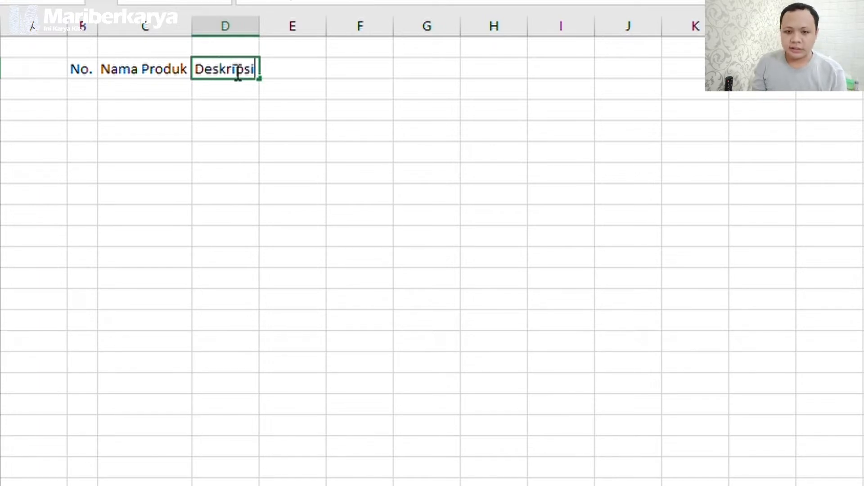
key(Tab)
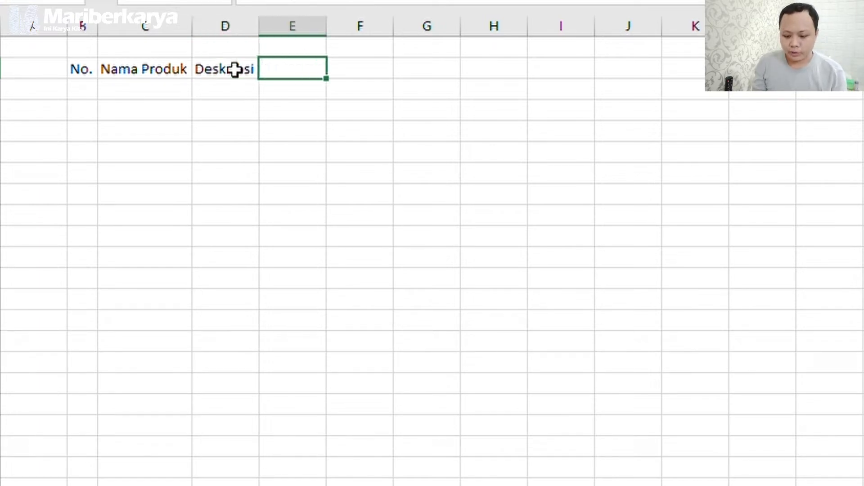
text(Kategori)
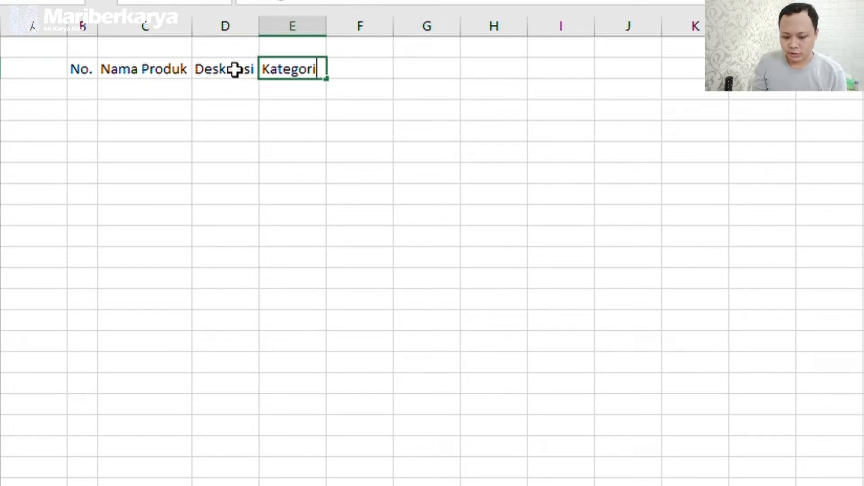
key(Tab)
text(SubKatego)
key(Tab)
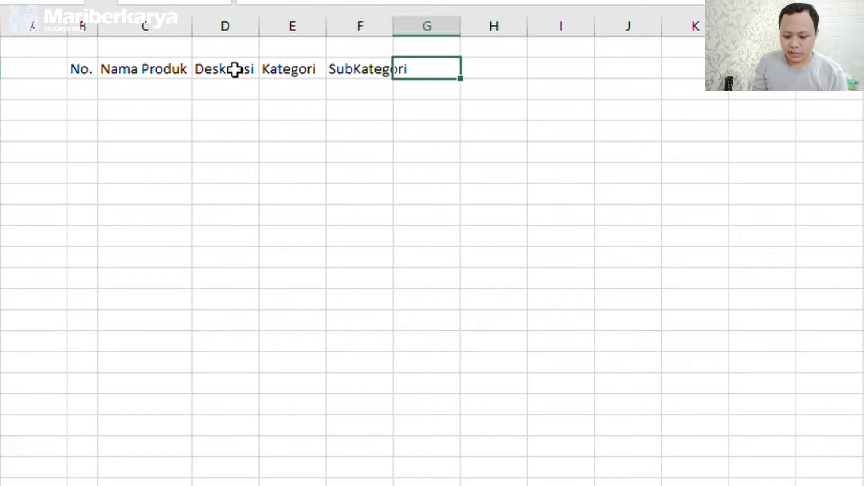
text(Stok)
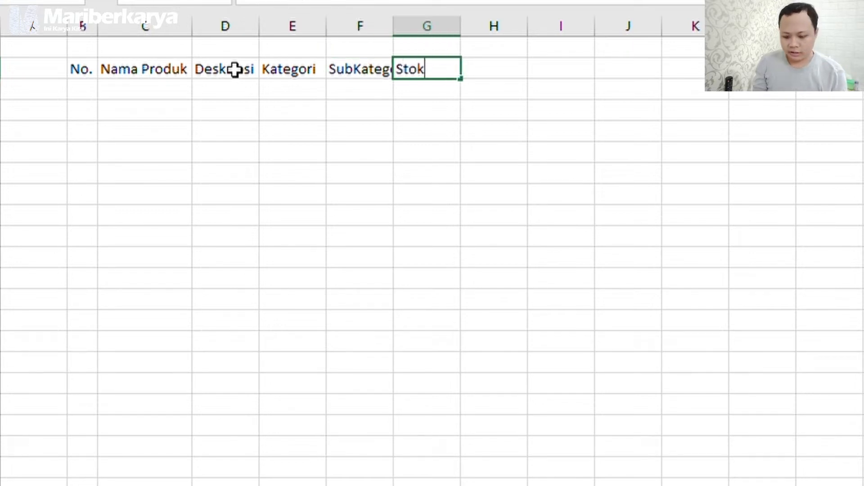
key(Tab)
text(Harga)
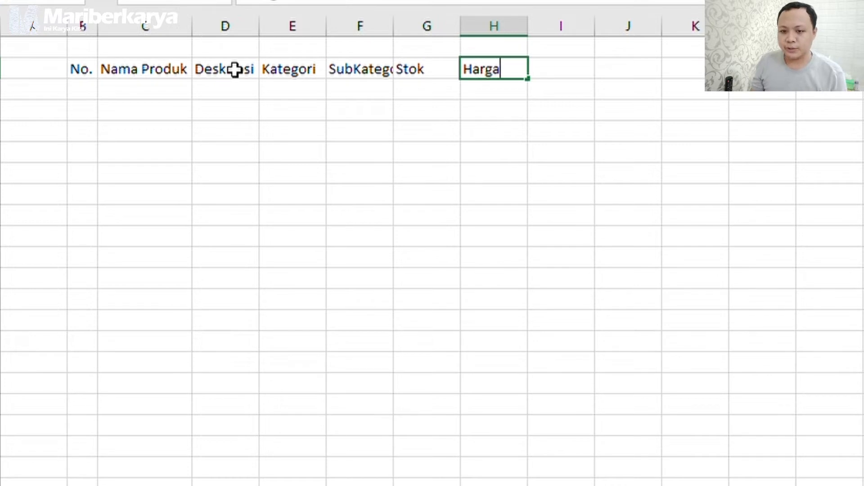
click(303, 122)
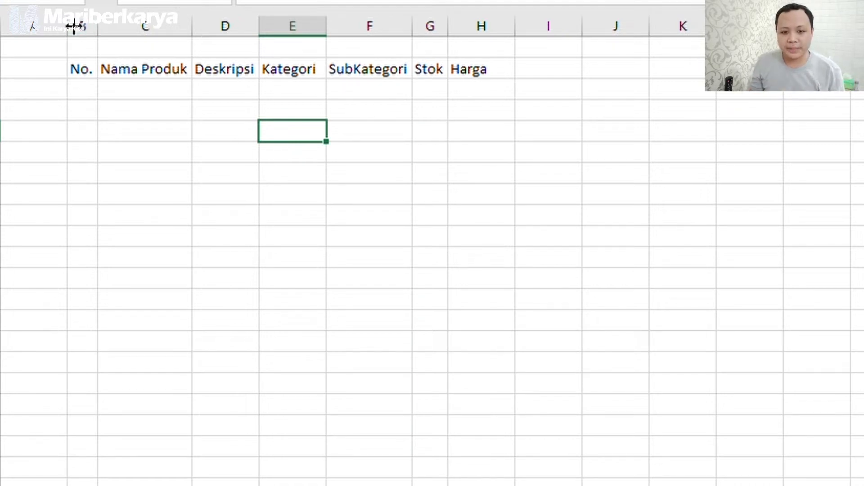
Narrow column A and widen the Deskripsi and Nama Produk columns for longer entries.
drag(67, 27, 42, 29)
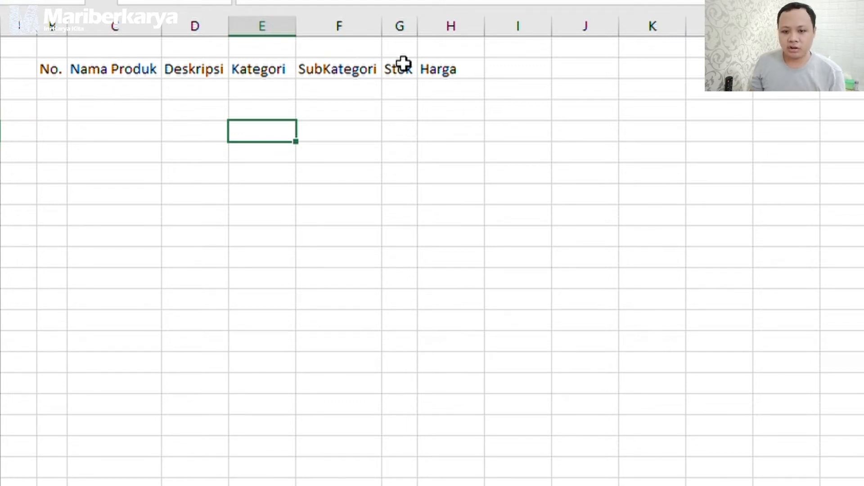
drag(230, 33, 277, 33)
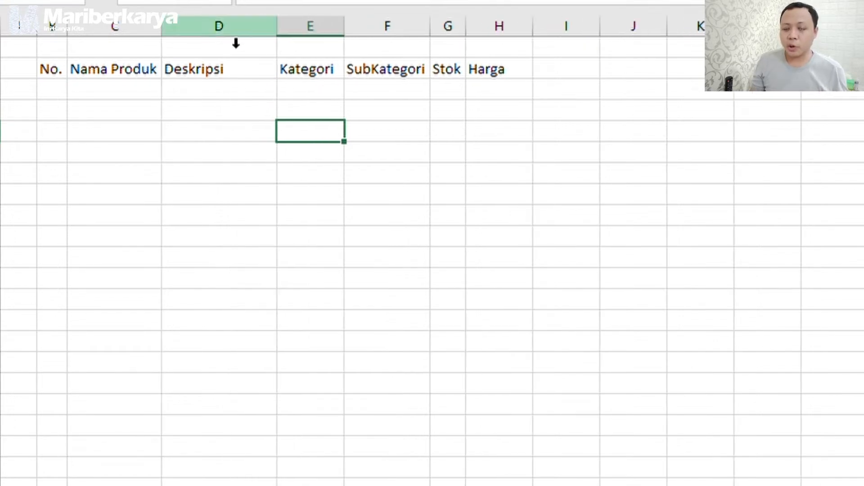
drag(162, 34, 248, 44)
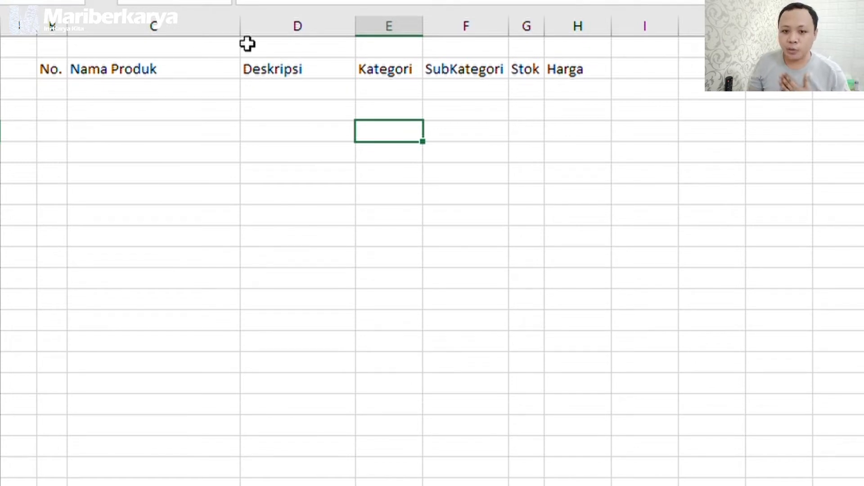
Enter product number 1 named 'Tas Selempang Wanita Merk A', fitting column C.
click(50, 86)
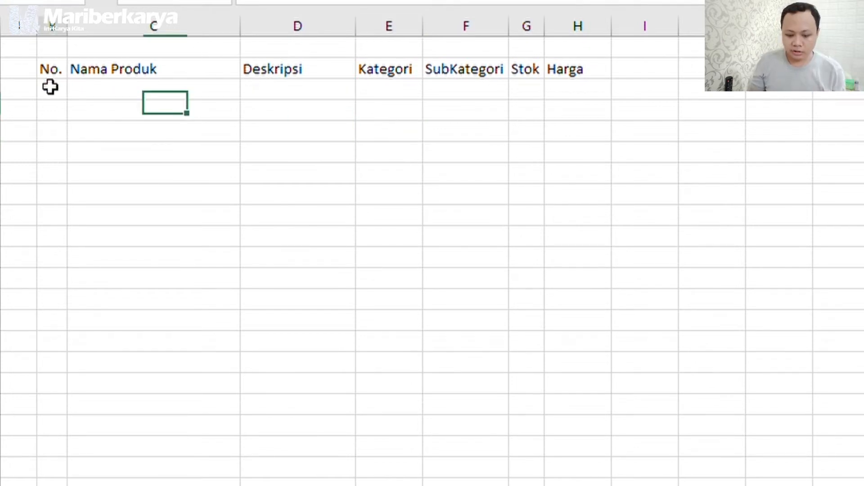
text(1)
click(212, 89)
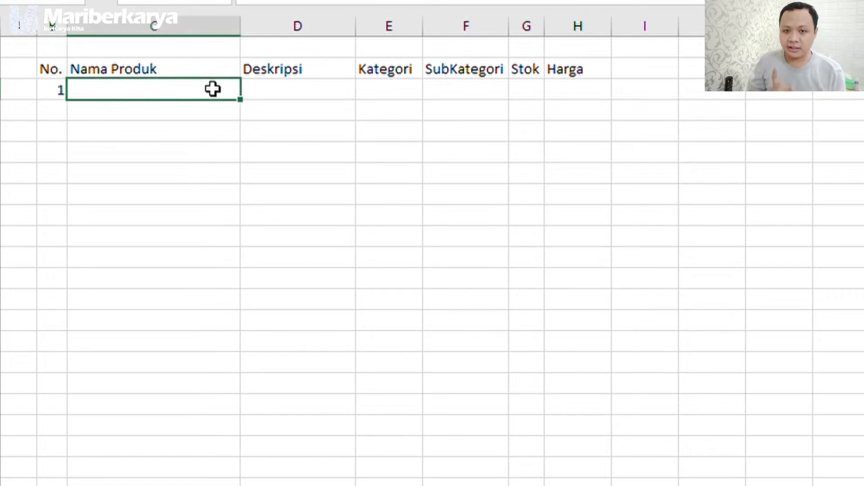
text(Sepa)
key(BackSpace)
key(BackSpace)
key(BackSpace)
key(BackSpace)
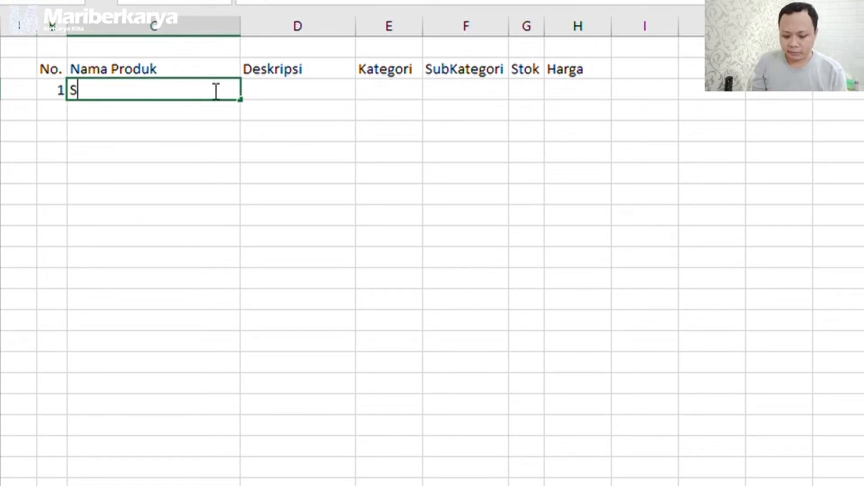
text(Tas Selempang)
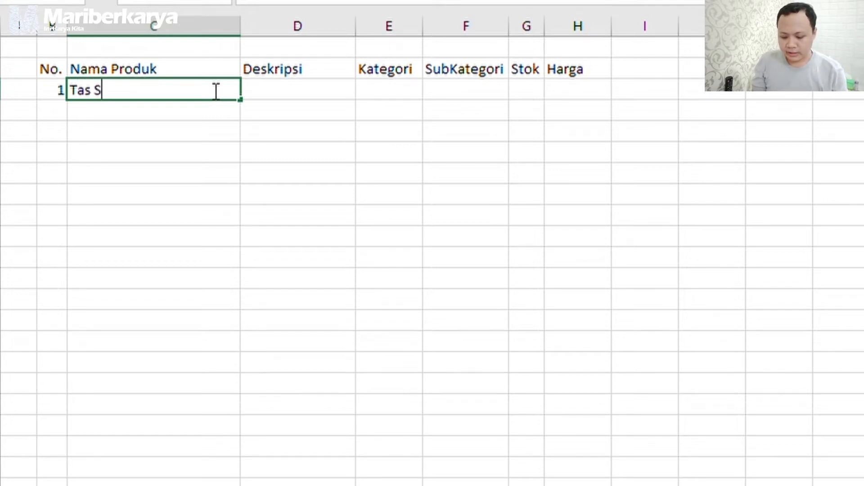
text( W)
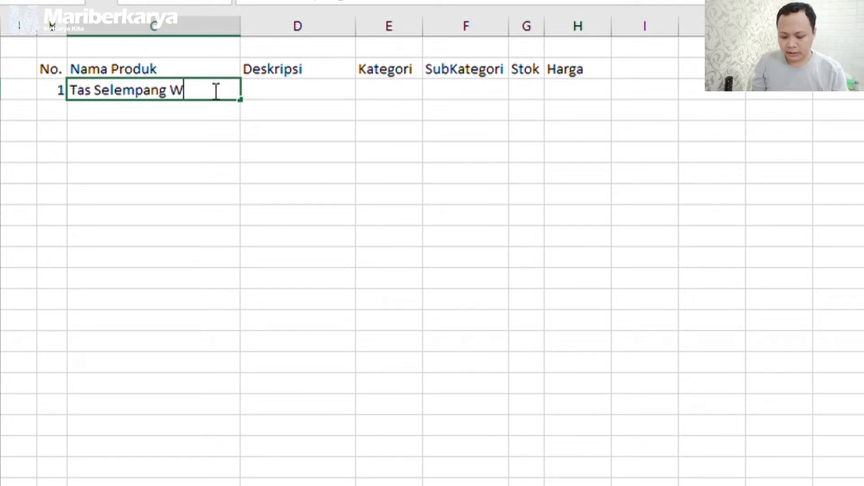
text(anita Merk)
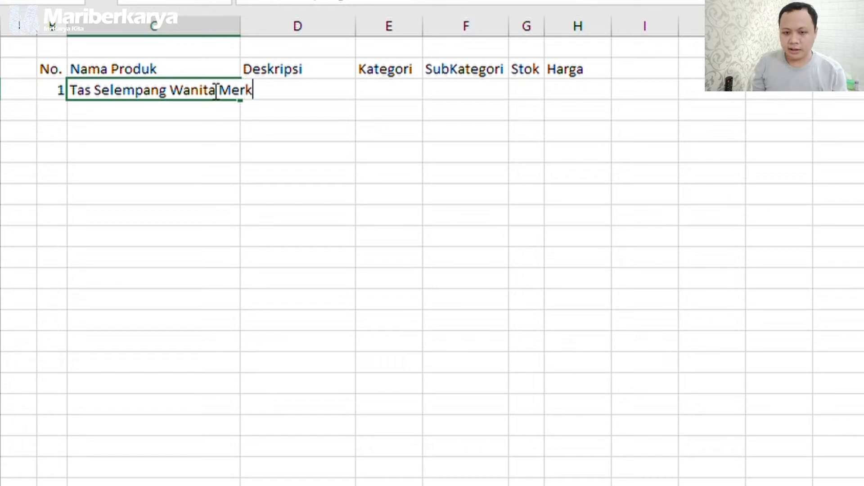
text( A)
click(270, 174)
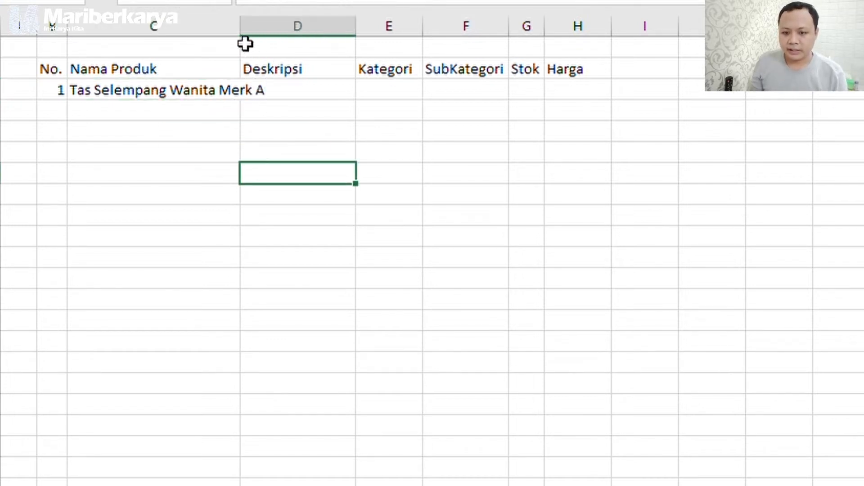
double_click(241, 26)
Add the description 'ini adalah tas yg bagus' and widen column D to fit.
click(330, 89)
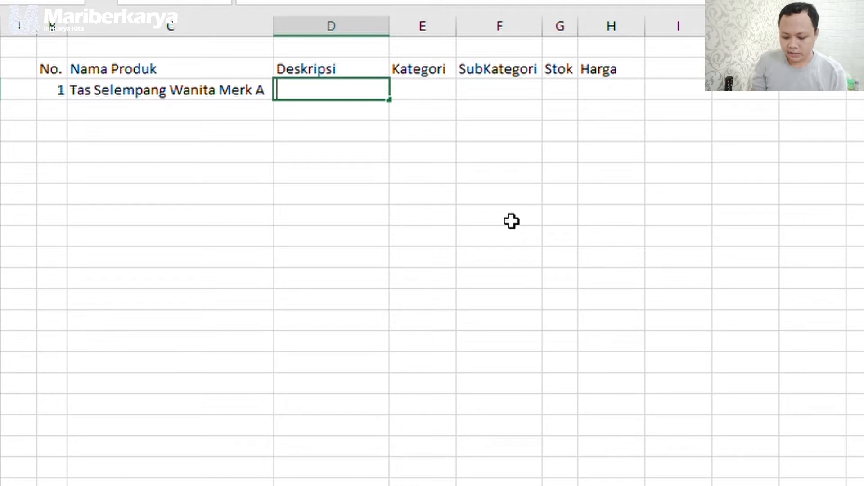
text(ini adalah)
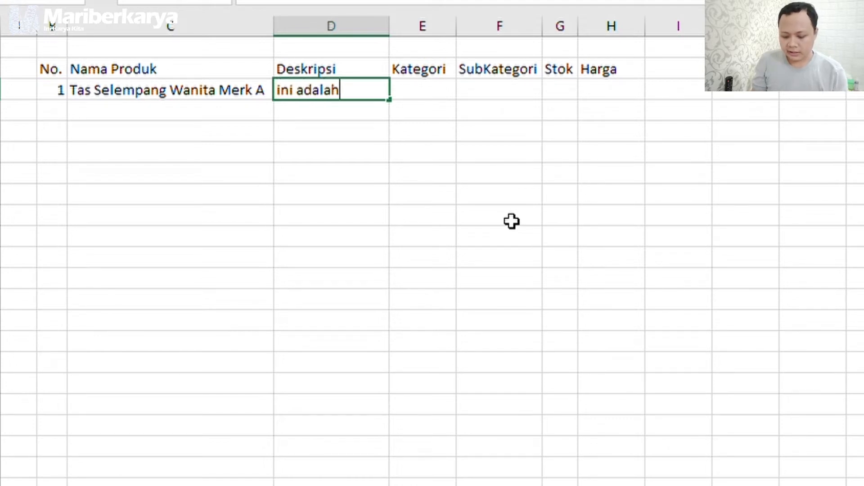
text( tas yg bagus)
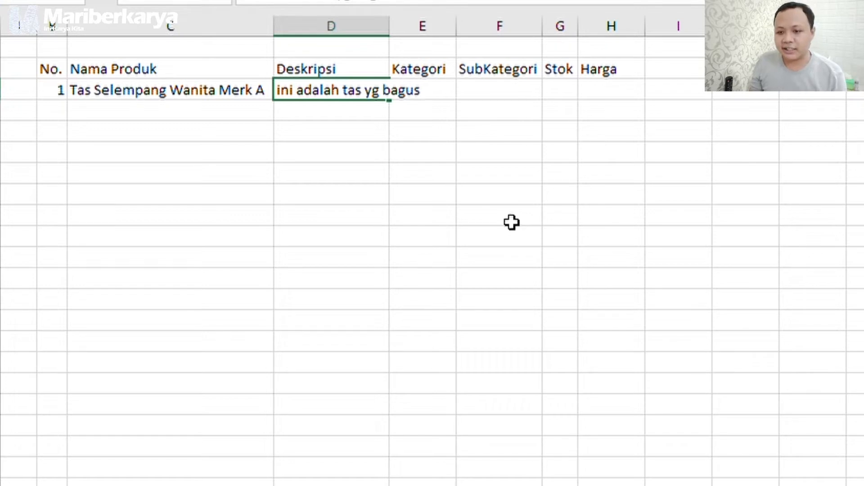
click(512, 222)
drag(390, 26, 449, 33)
Set Kategori to Tas Wanita and SubKategori to Tas Selempang, widening both columns.
click(496, 84)
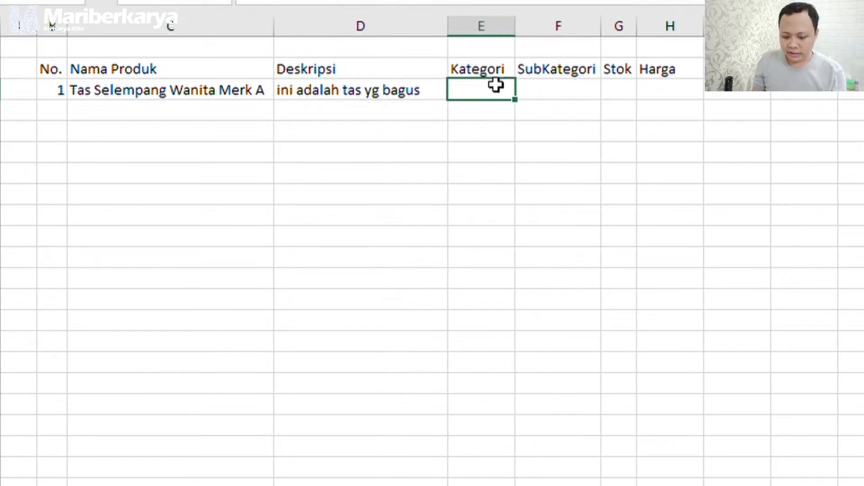
text(Tas Wanita)
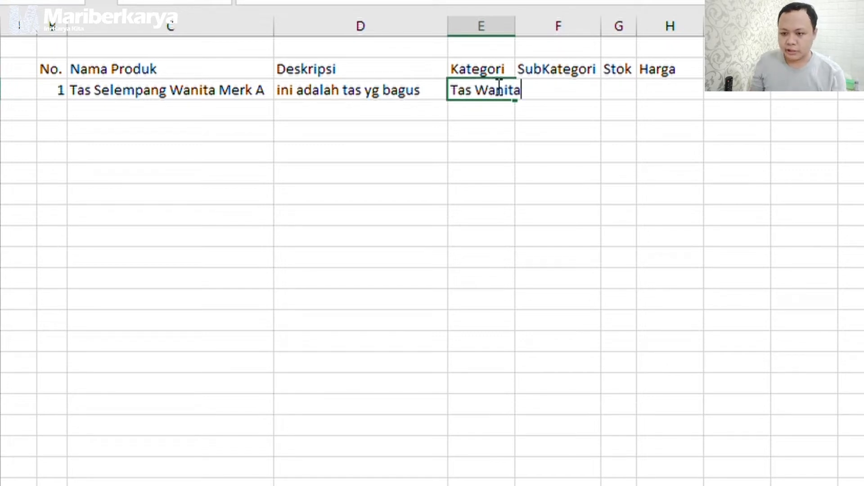
click(512, 26)
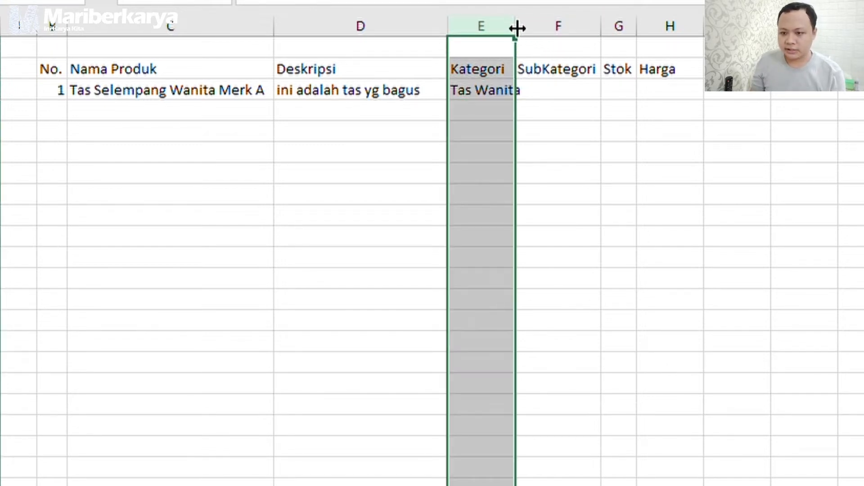
double_click(516, 26)
click(583, 92)
text(Ta)
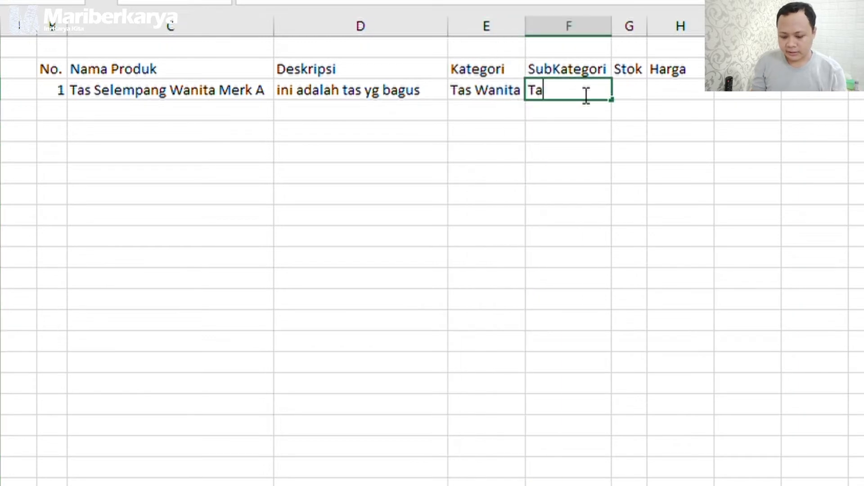
text(s Selempang)
key(Return)
click(534, 149)
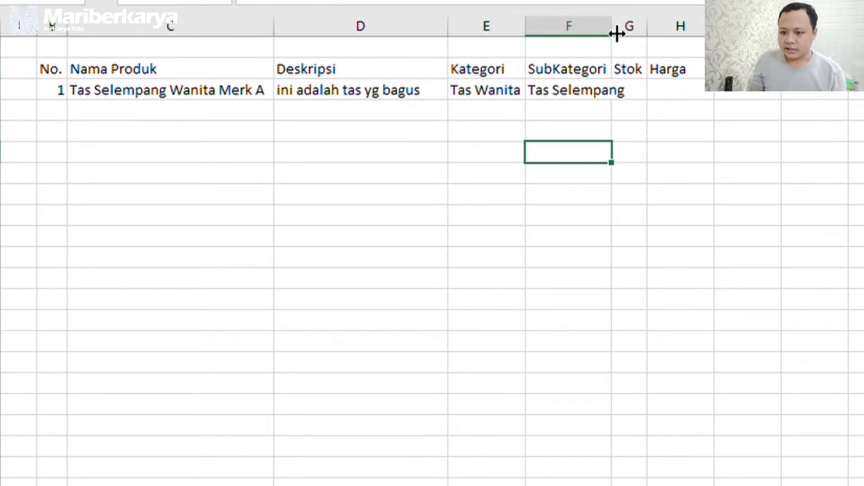
drag(612, 32, 630, 32)
Enter Stok 25 and widen the Harga column.
click(648, 92)
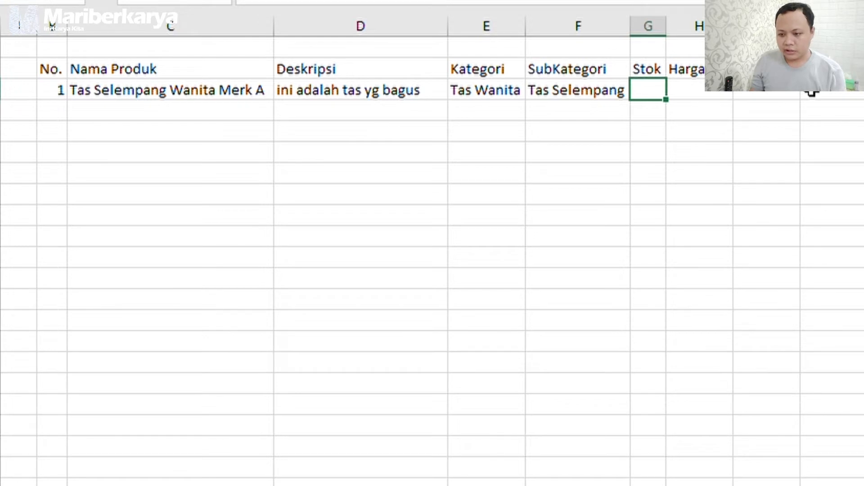
text(25)
click(715, 90)
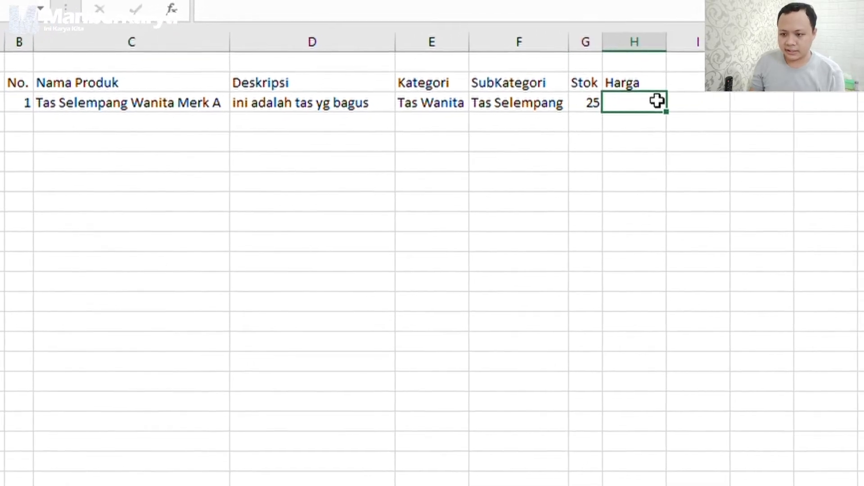
drag(668, 45, 697, 46)
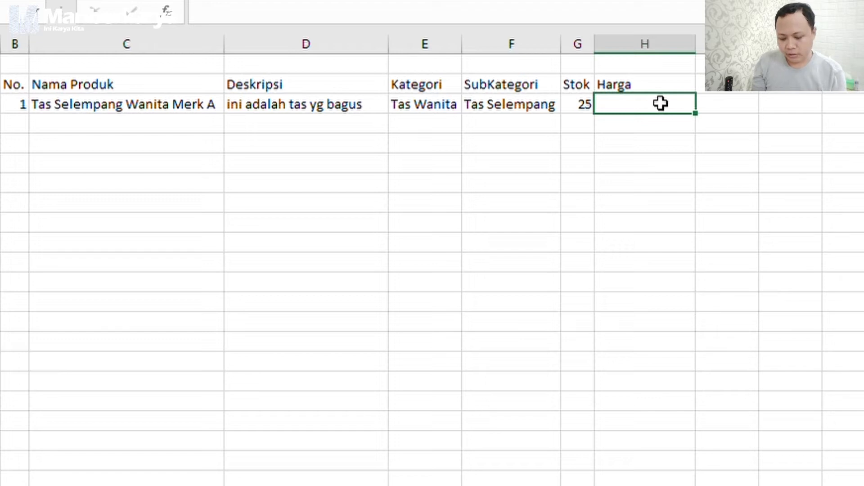
Enter 150000 as the first product's Harga and format it as Rupiah currency (Rp150.000).
text(150)
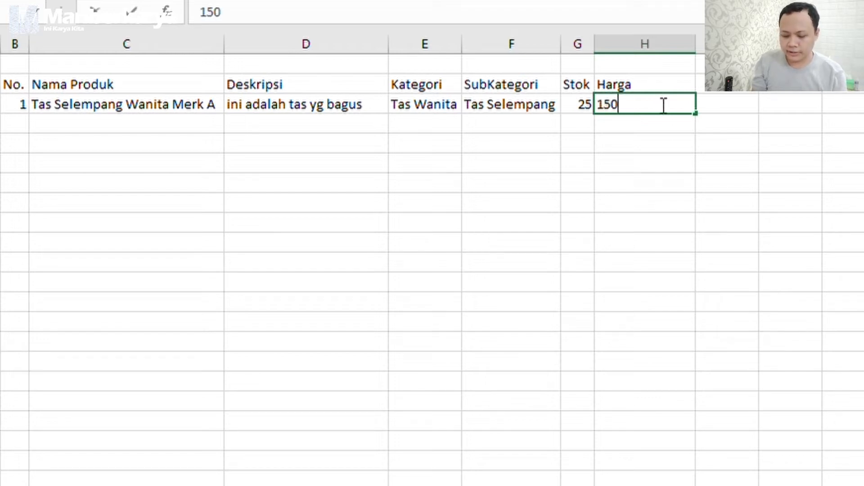
text(000)
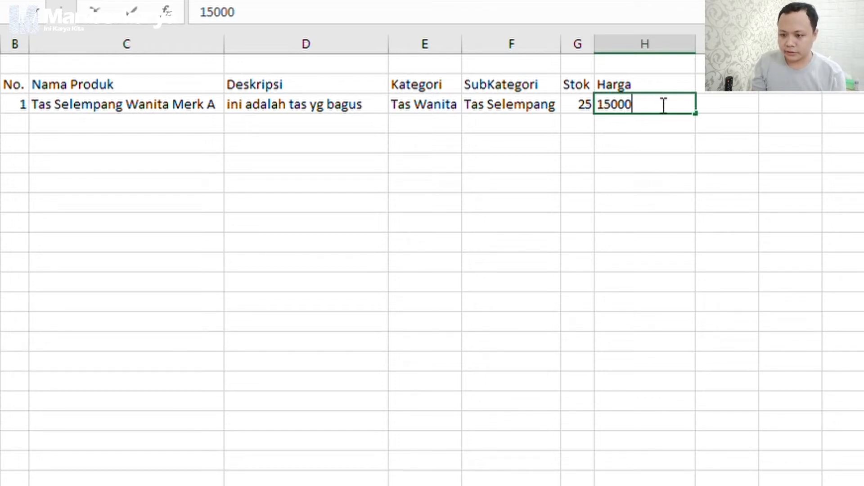
key(Left)
key(Left)
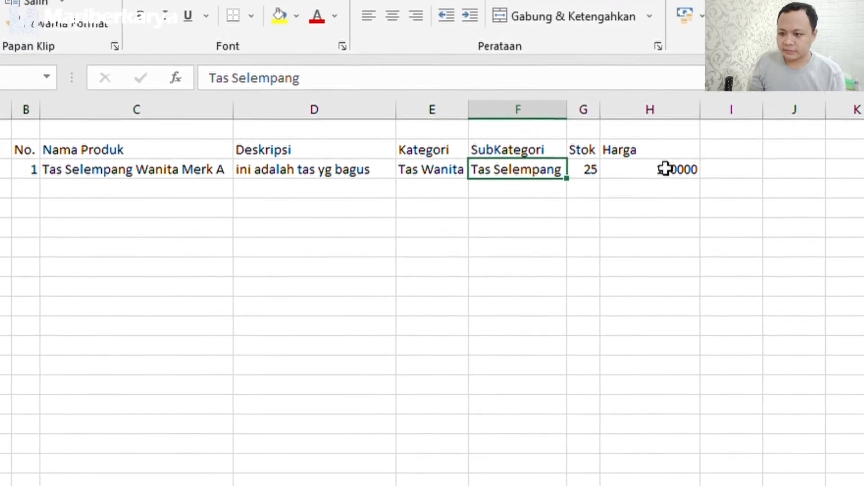
double_click(665, 169)
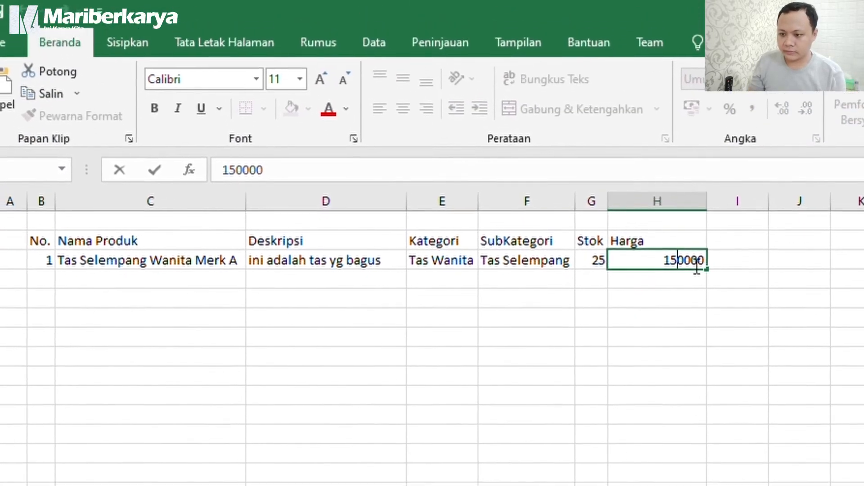
click(740, 283)
click(672, 259)
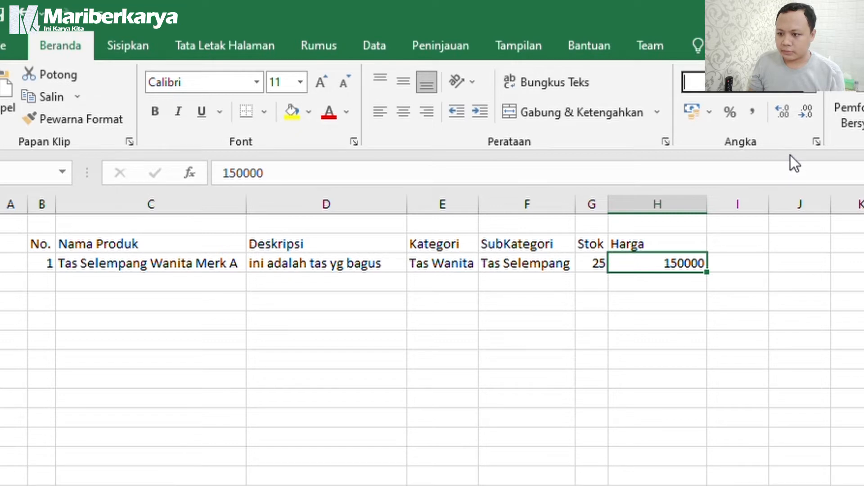
click(800, 196)
click(741, 358)
click(734, 263)
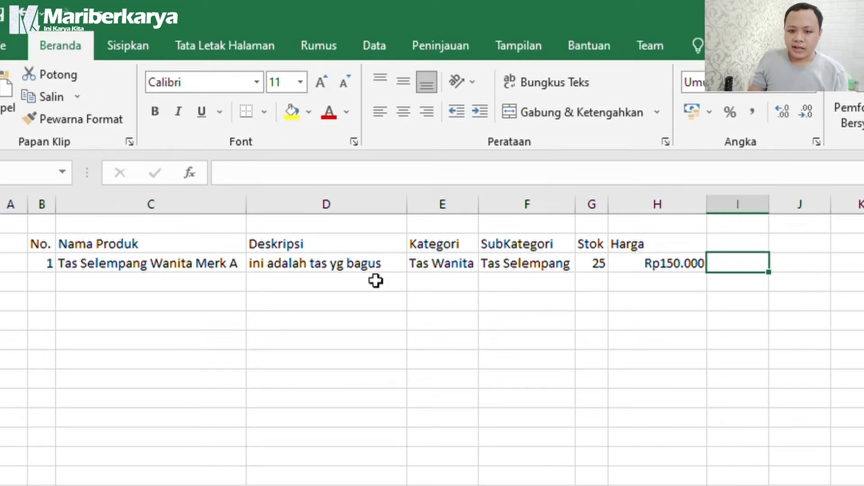
Copy the first product row and paste it into the four rows below.
drag(42, 263, 665, 257)
key(ctrl+c)
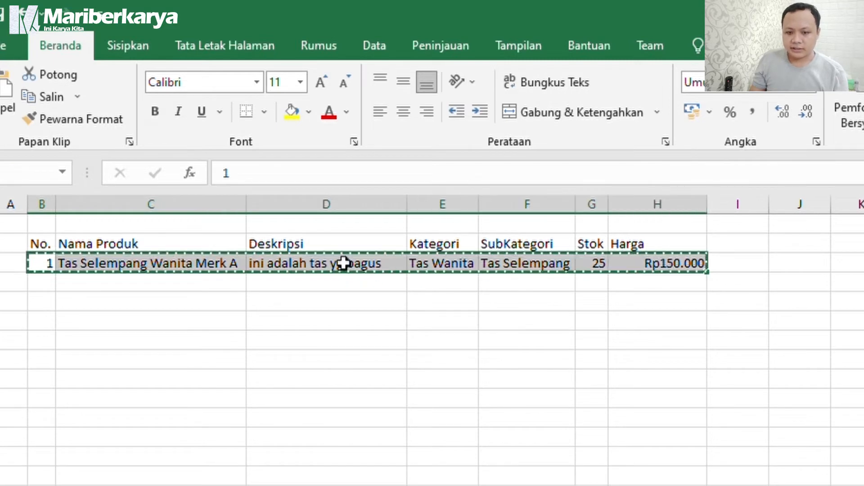
click(42, 282)
key(ctrl+v)
click(44, 304)
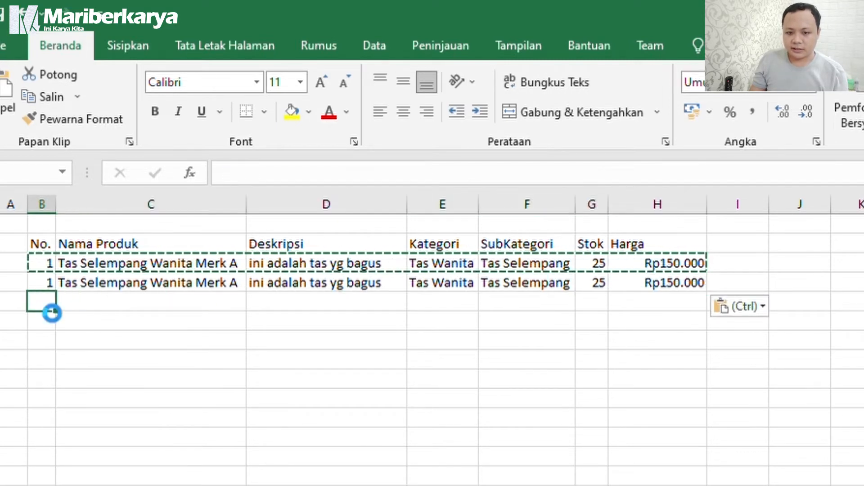
key(ctrl+v)
click(42, 338)
key(ctrl+v)
click(46, 322)
key(ctrl+v)
Renumber the copied rows as 2, 3, 4 and 5.
click(39, 275)
text(2)
key(Return)
text(3)
key(Return)
text(4)
key(Return)
text(5)
Change the copied product names' brand letters to Merk B through Merk E.
key(BackSpace)
text(C)
double_click(236, 323)
key(BackSpace)
text(D)
double_click(230, 341)
key(BackSpace)
key(Delete)
text(E)
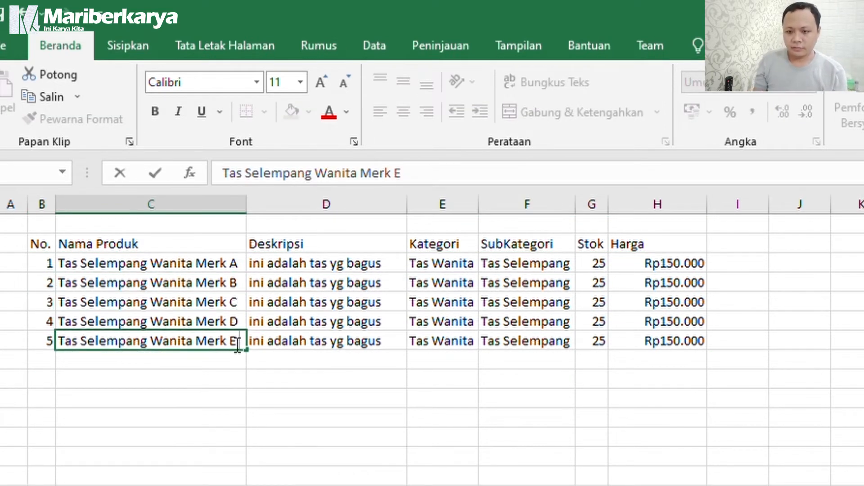
click(440, 320)
Change the second product's price to 170000 (Rp170.000).
double_click(639, 286)
key(BackSpace)
text(7)
click(686, 334)
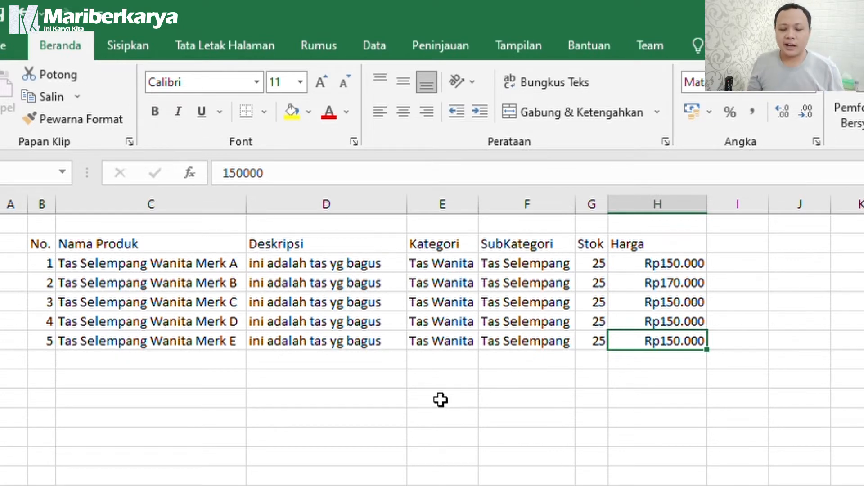
click(753, 239)
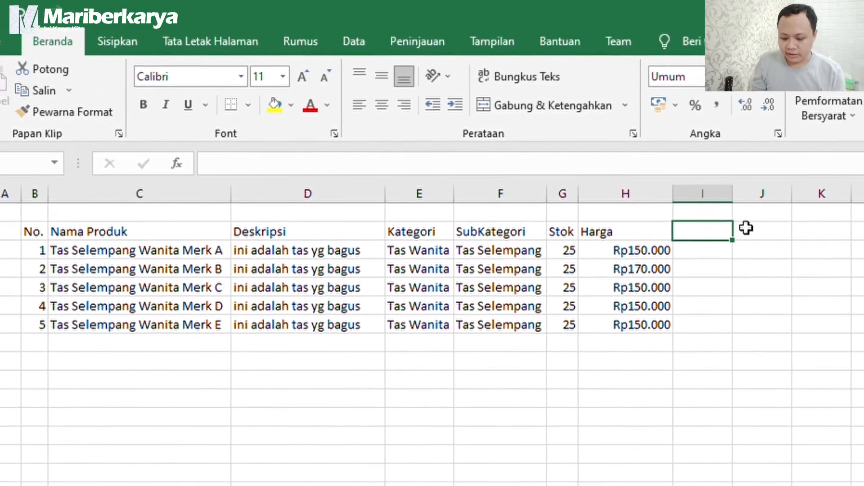
Add a Supplier heading with sub-headers Nama, Kontak, Alamat, Harga and Link below it.
text(Suppl)
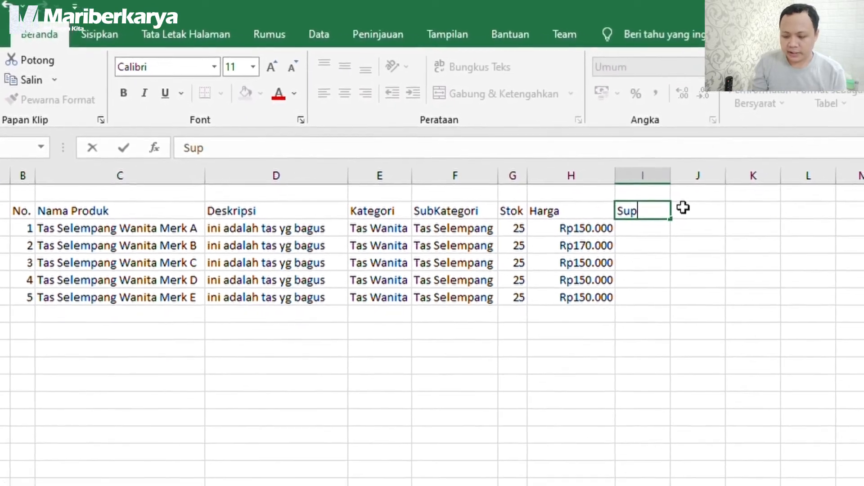
text(ier)
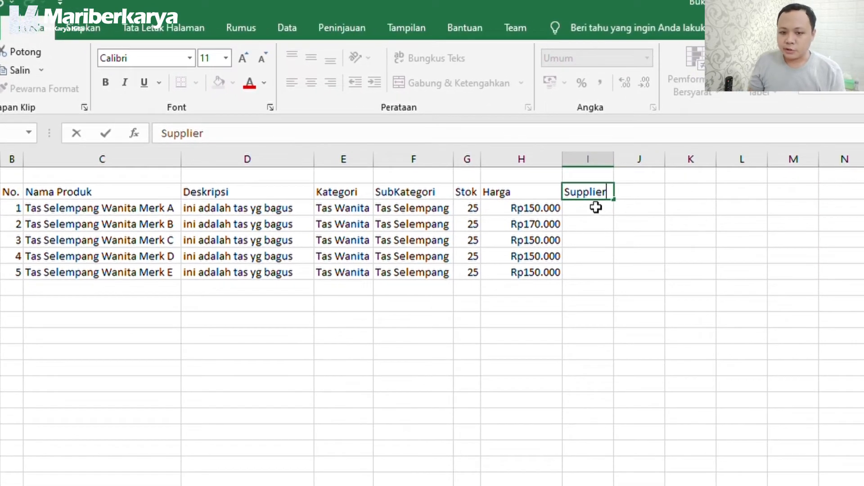
click(1, 208)
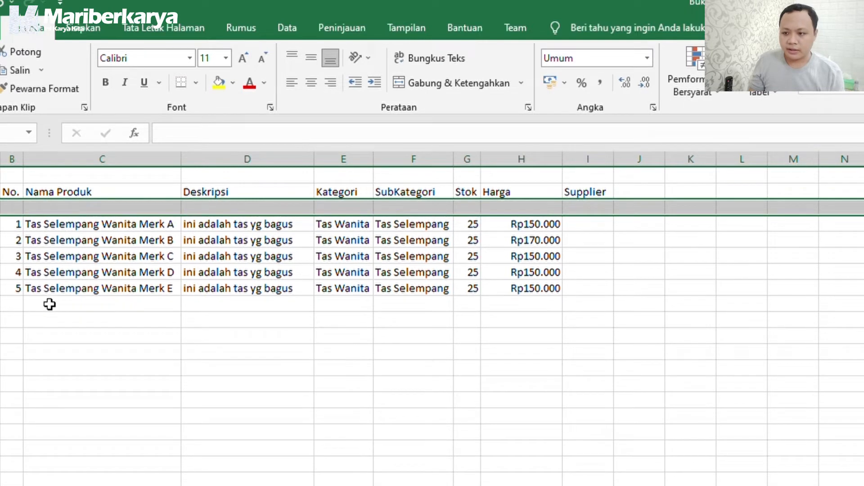
click(612, 206)
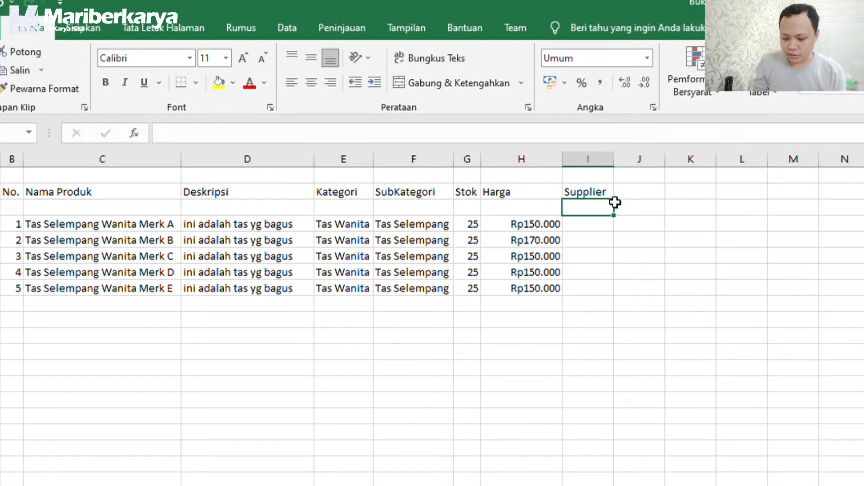
text(Nama)
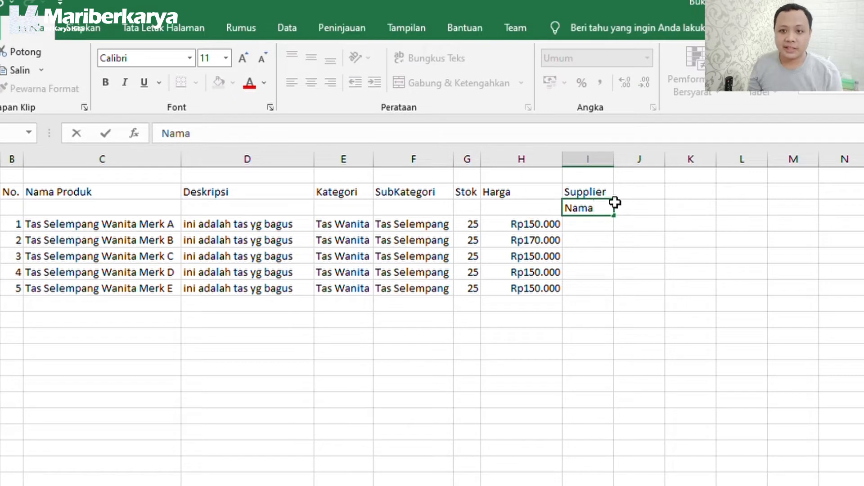
click(625, 204)
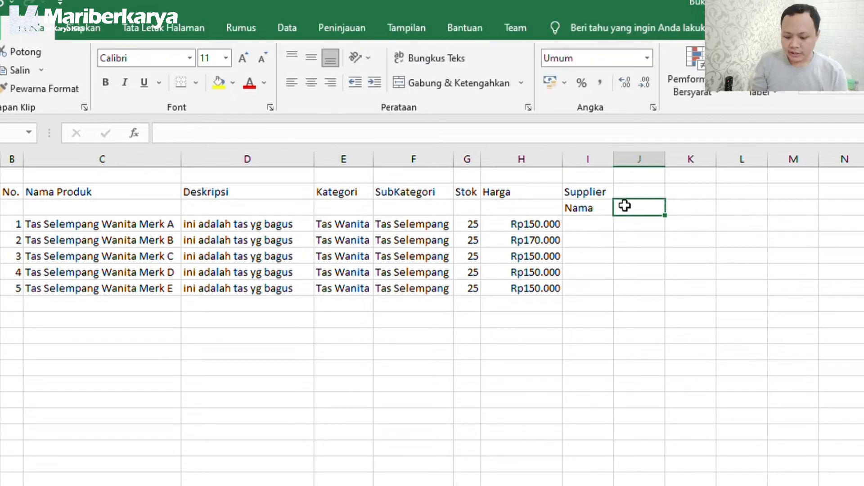
text(Kontak)
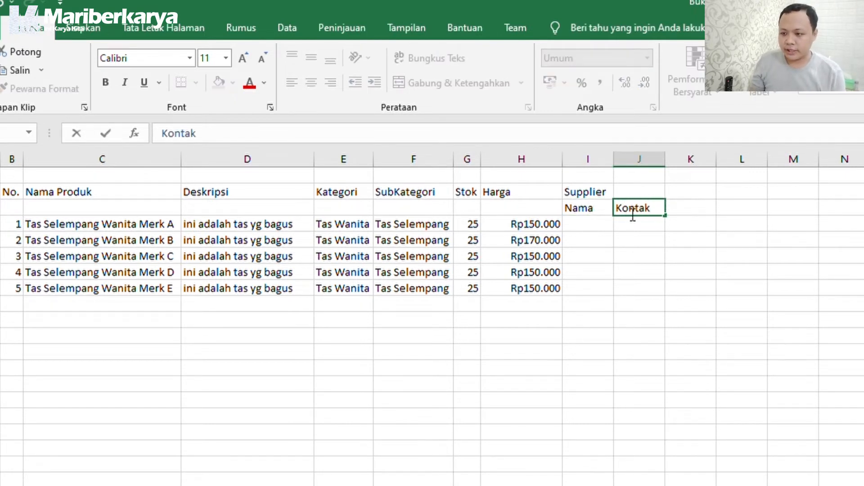
click(679, 206)
text(Alamat)
click(734, 206)
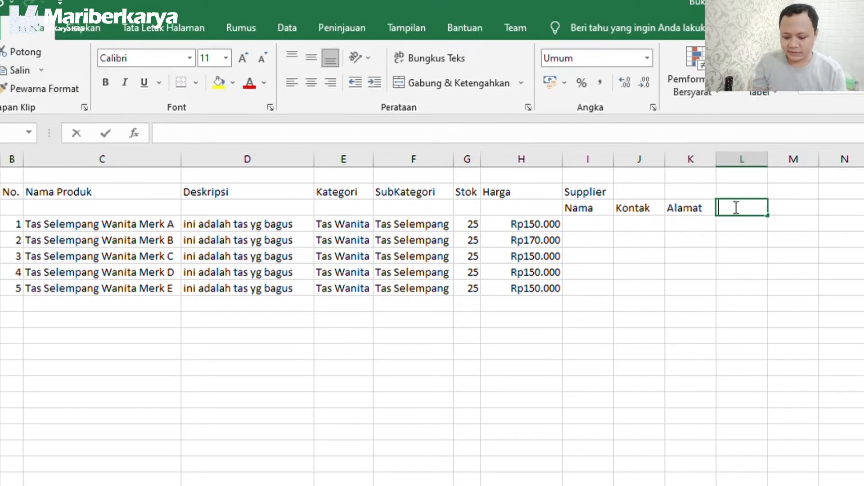
text(Harga)
click(788, 206)
text(Link)
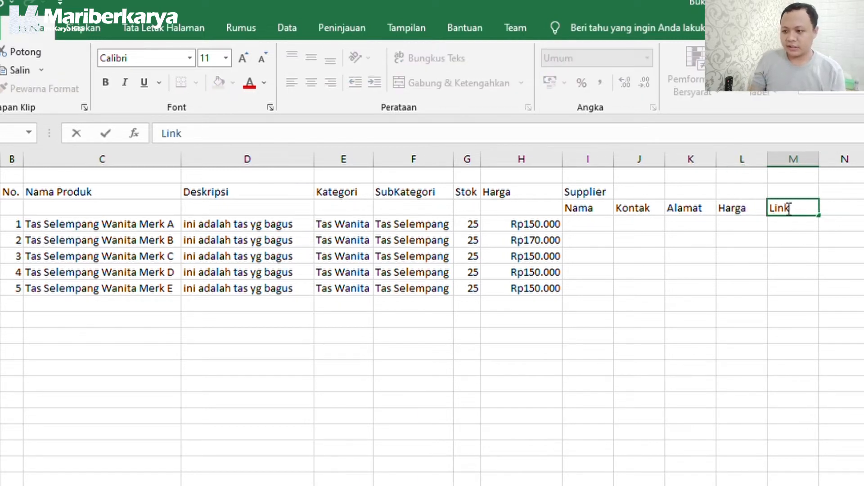
click(799, 221)
Merge-centre Supplier across its five columns and merge each product header over both rows.
drag(785, 189, 581, 194)
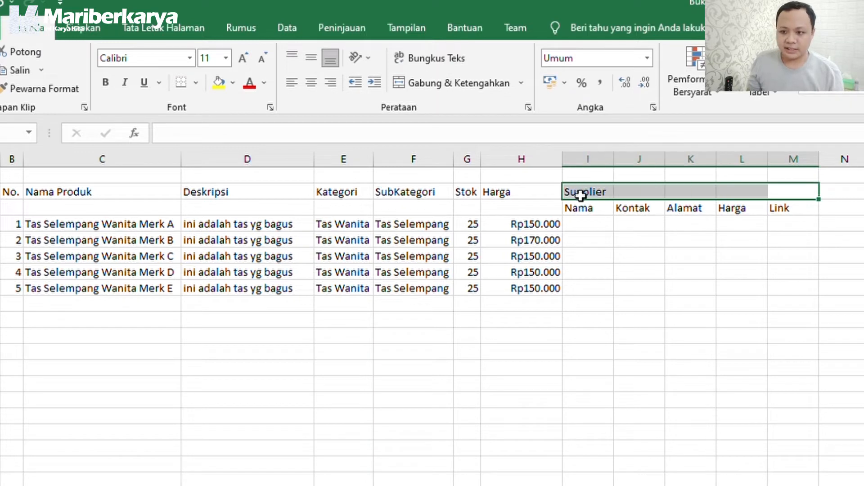
click(457, 80)
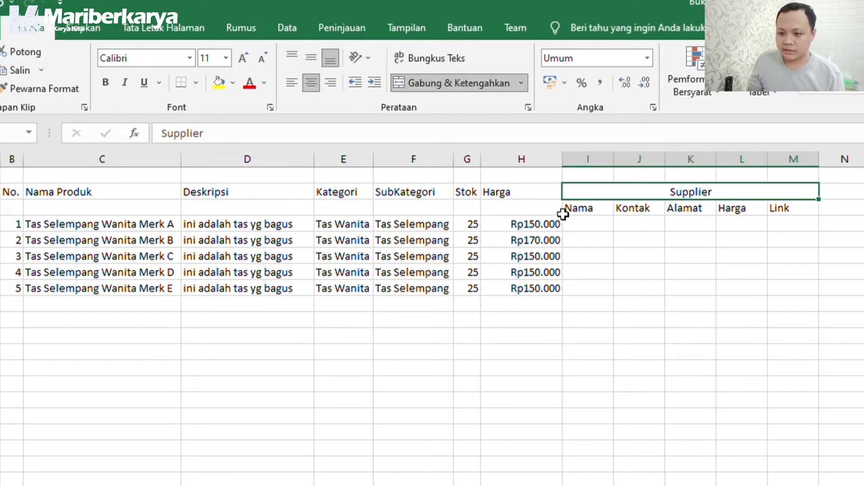
drag(507, 208, 509, 197)
click(458, 81)
drag(467, 192, 467, 207)
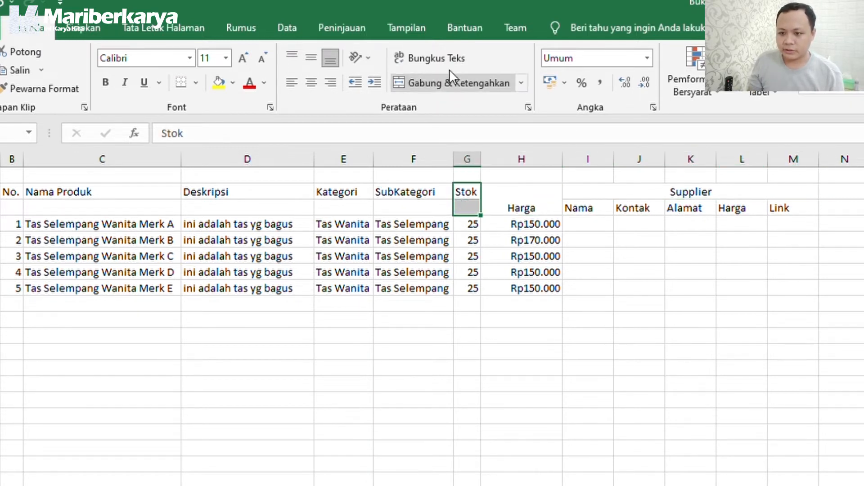
click(452, 80)
drag(414, 193, 414, 207)
click(443, 81)
drag(344, 192, 344, 207)
click(433, 81)
drag(247, 192, 247, 207)
click(433, 81)
drag(102, 193, 102, 207)
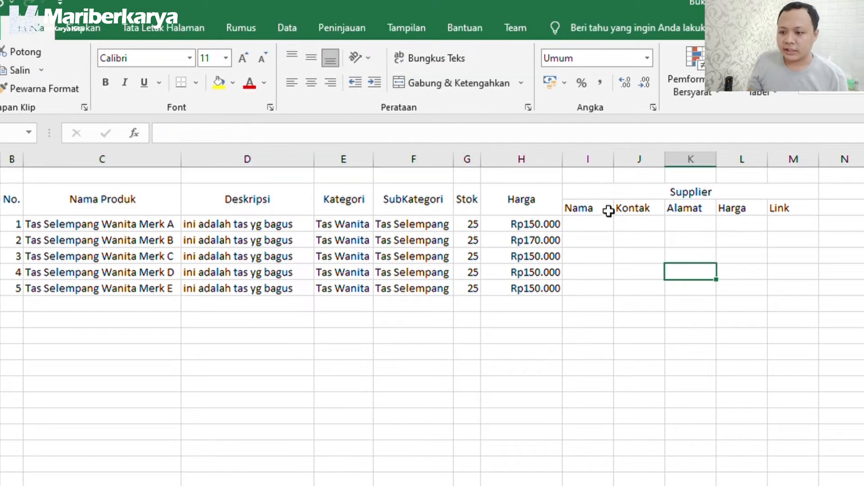
Enter supplier name Tasmurahbandung and the supplier's contact phone number, widening both columns.
click(588, 225)
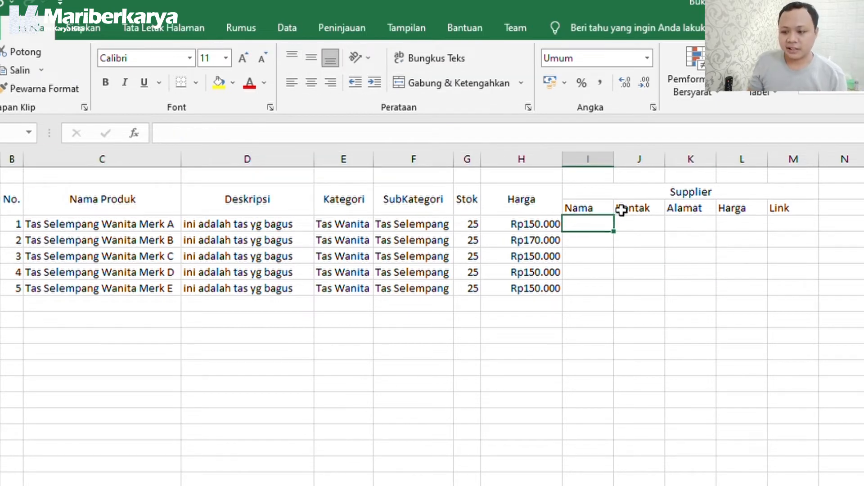
text(Ta)
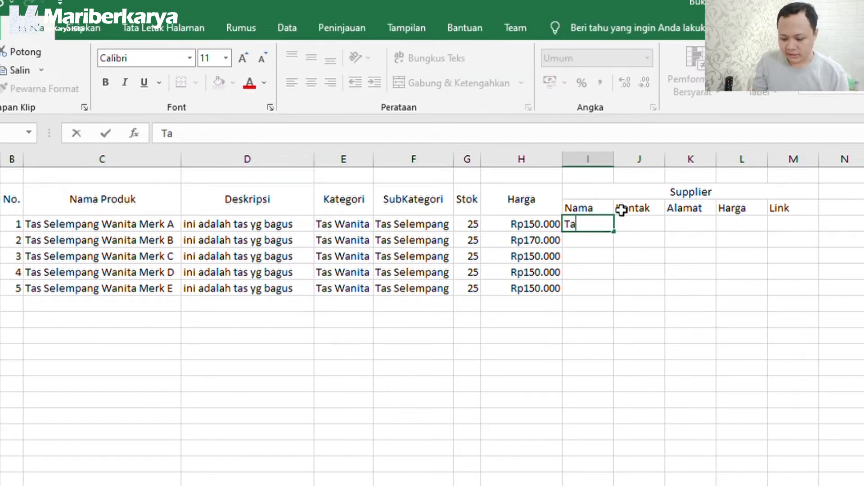
text(smurahbandung)
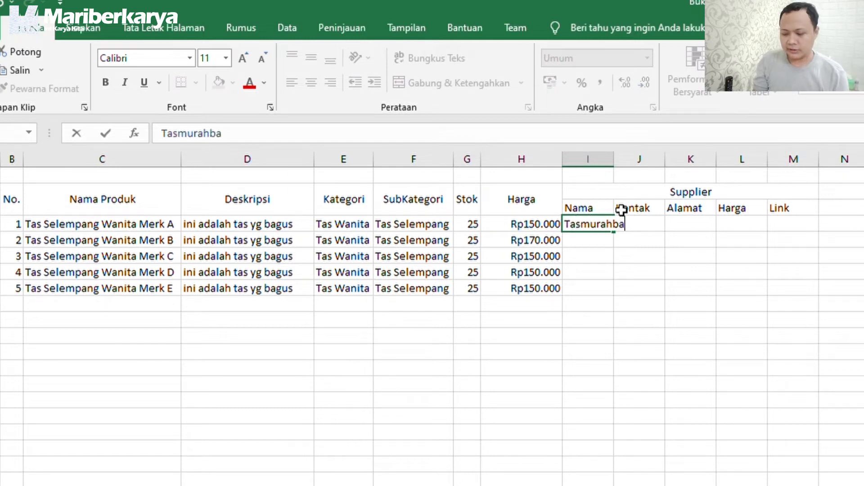
click(639, 266)
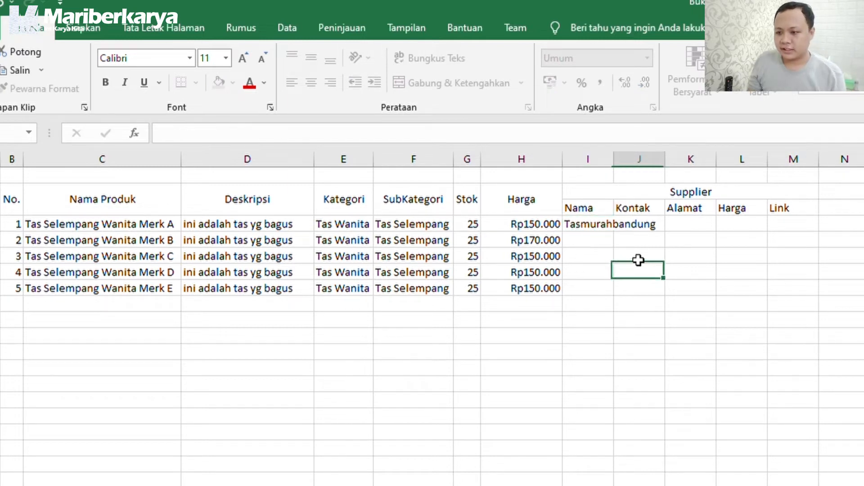
double_click(614, 163)
click(696, 224)
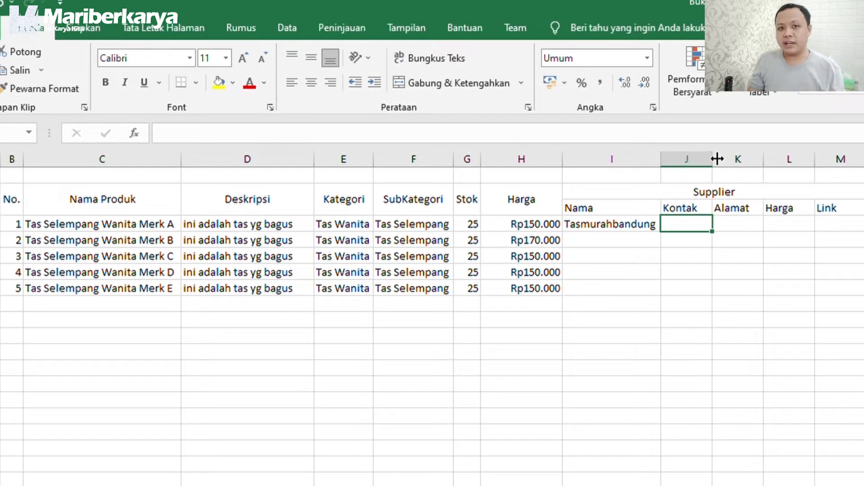
drag(717, 159, 742, 159)
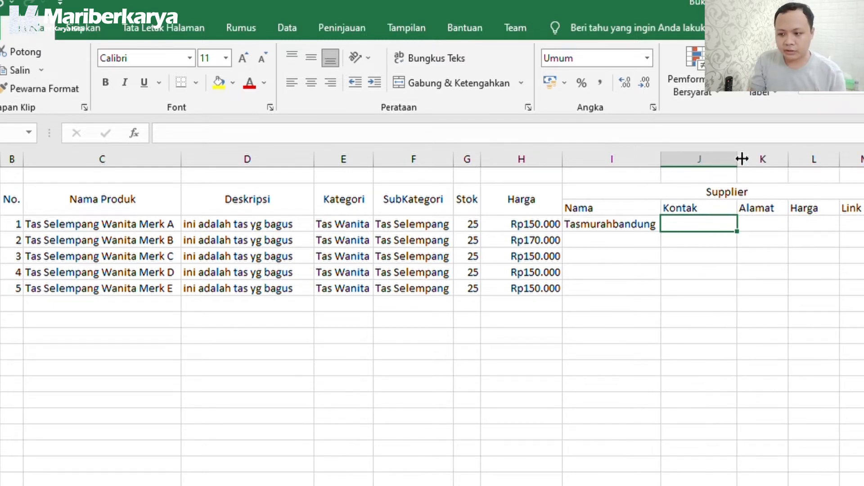
click(691, 209)
click(666, 208)
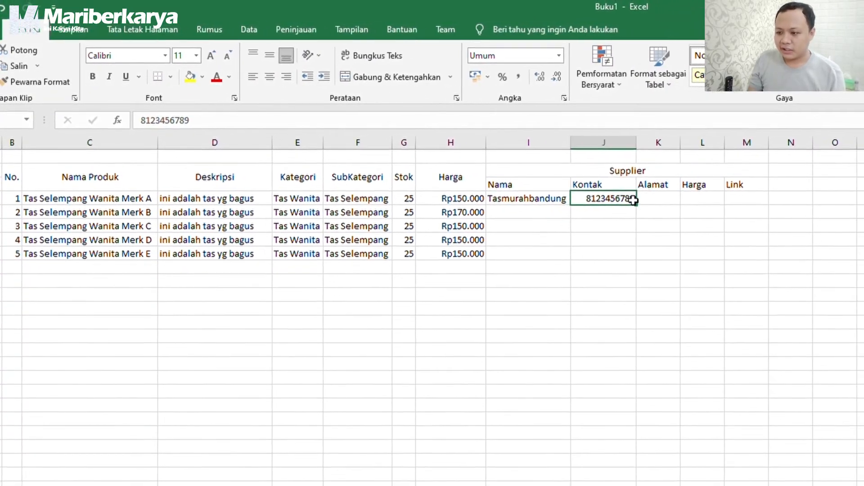
Add address Bandung and price 105000 formatted as Rupiah currency, widening those columns.
click(653, 198)
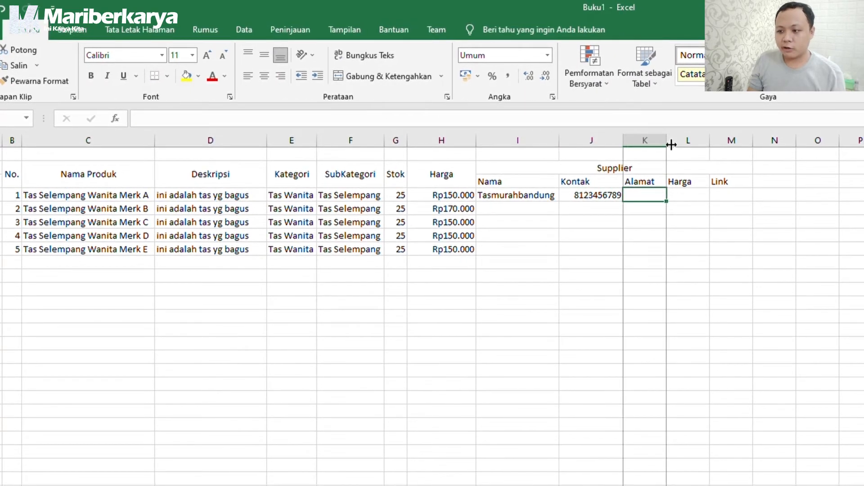
drag(671, 144, 710, 144)
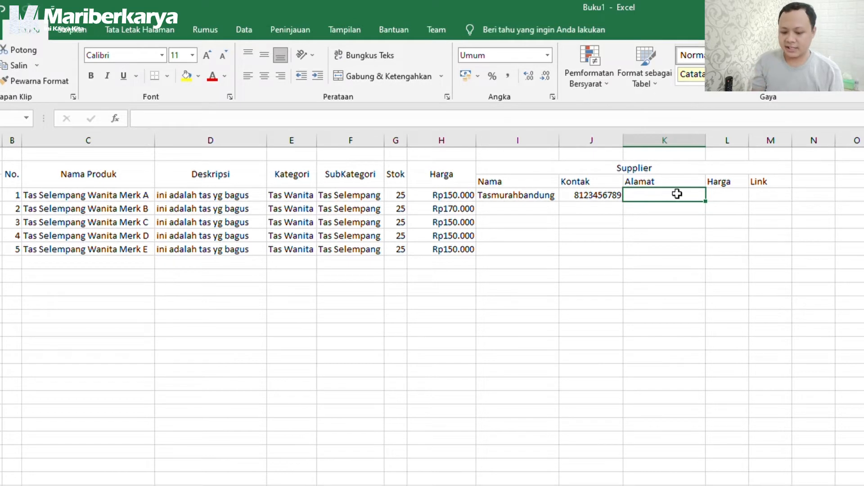
text(Bandung)
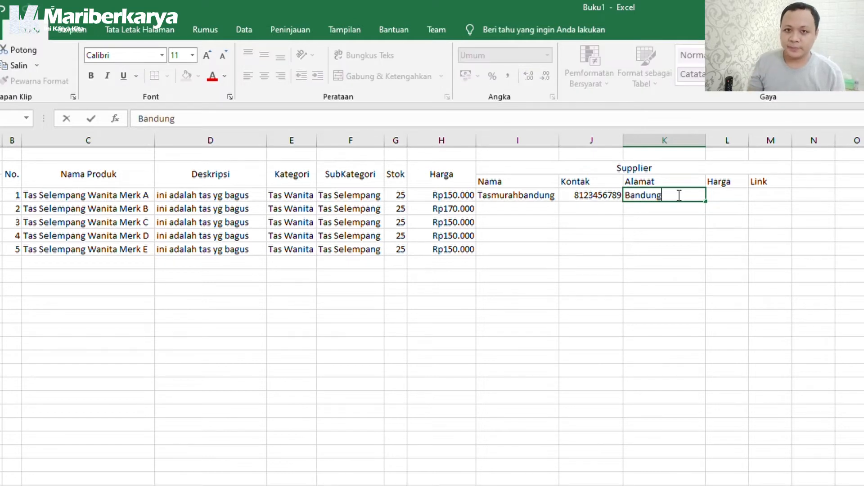
click(733, 198)
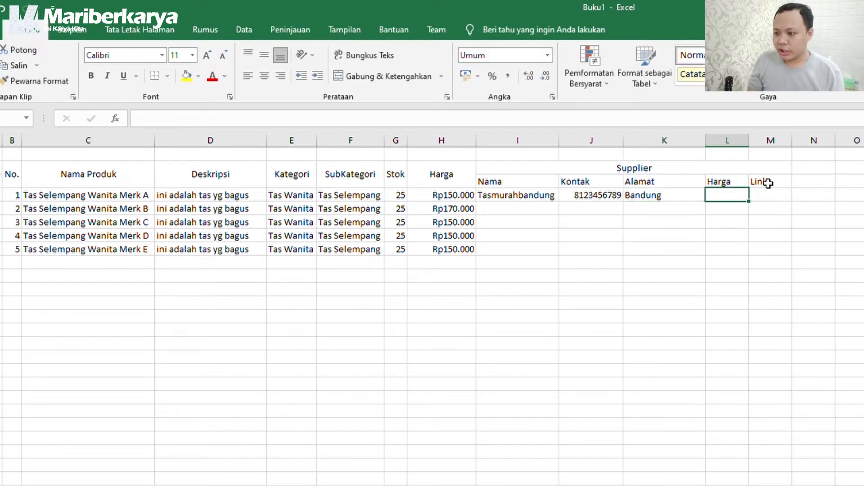
text(105)
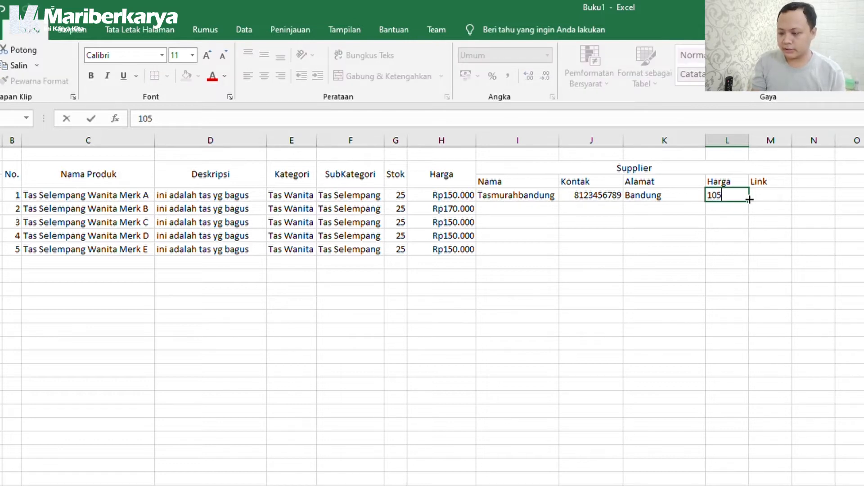
text(000)
click(841, 299)
click(727, 195)
click(547, 55)
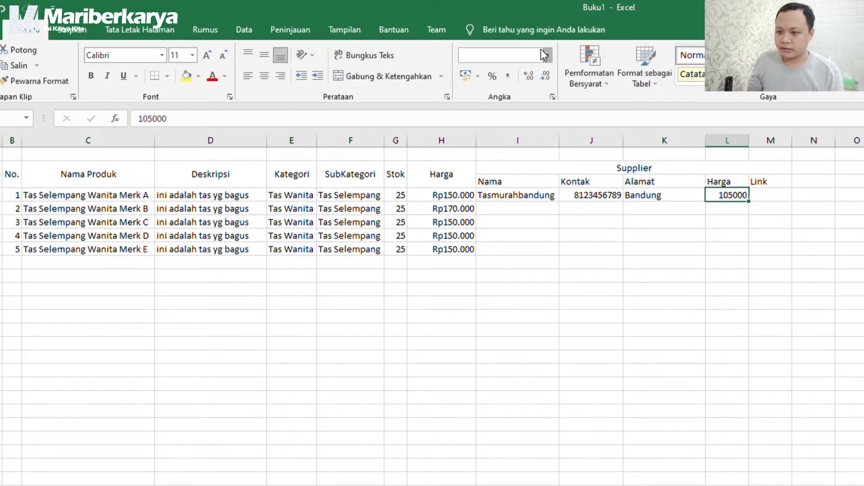
click(536, 136)
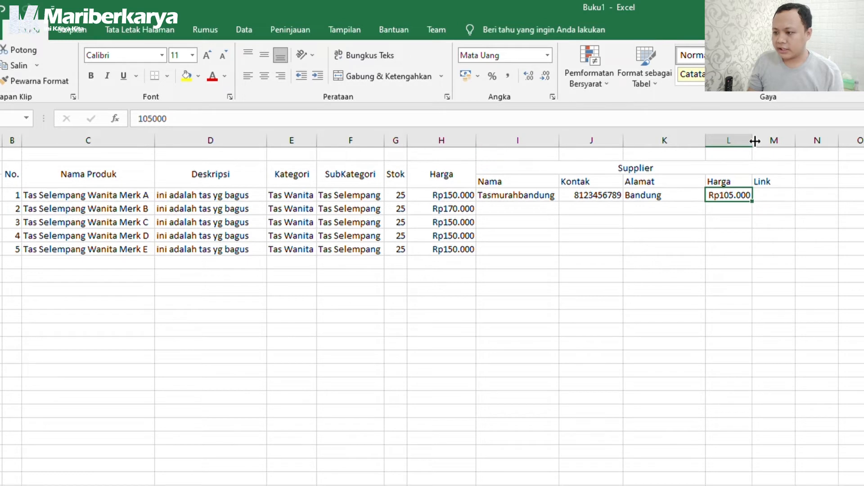
click(783, 193)
drag(756, 147, 776, 146)
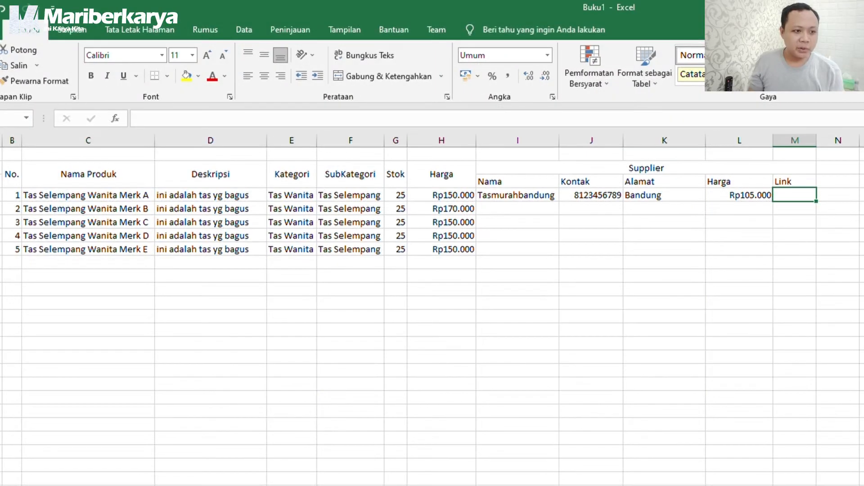
key(alt+Tab)
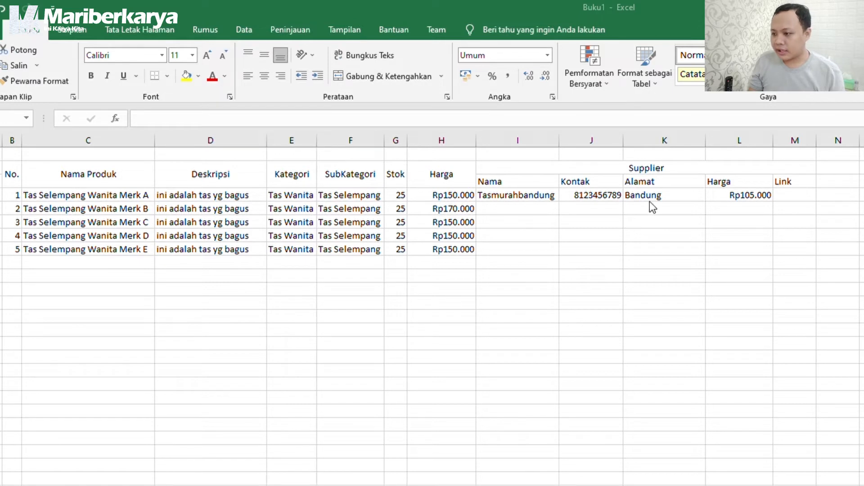
Paste the Shopee product URL into M4 as a hyperlink, then reselect the supplier columns.
click(782, 195)
double_click(804, 195)
text(https://shopee.co.id/Kaos-Kaki-Motif-Lucu-Lucu-H-M-Buah-Snack-Christmas-Snoopy-Leopard-BEBAS-PILIH-(EXPT)-i.128455735.4870860900)
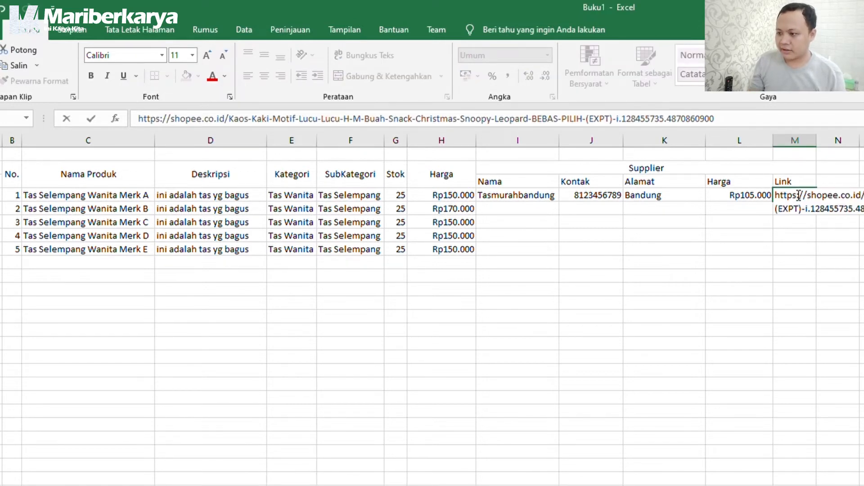
key(Return)
click(805, 222)
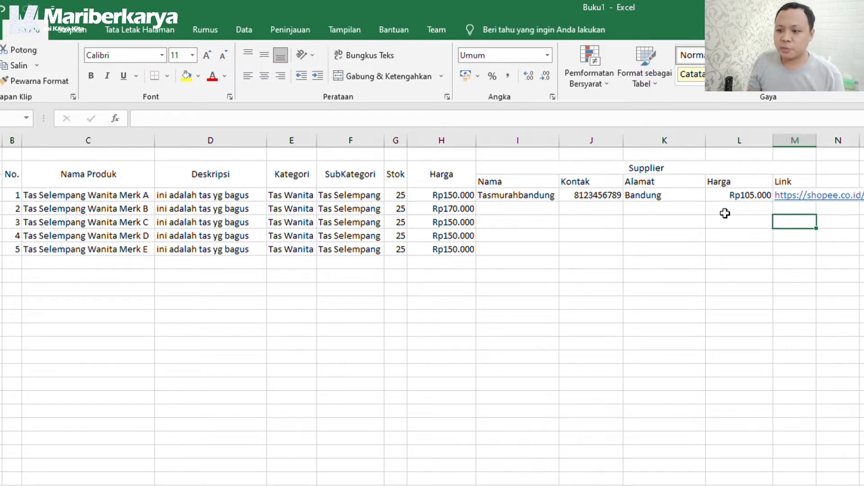
click(680, 218)
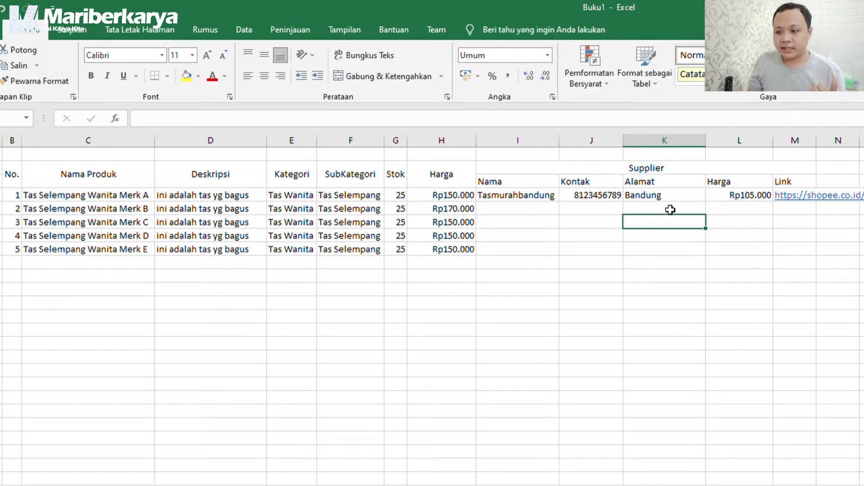
mouse_move(523, 195)
mouse_down()
mouse_move(741, 188)
mouse_move(525, 195)
mouse_up()
Fill the supplier details down to all product rows and paste the Shopee URL into the second Link cell.
click(774, 205)
drag(773, 201, 773, 253)
click(743, 236)
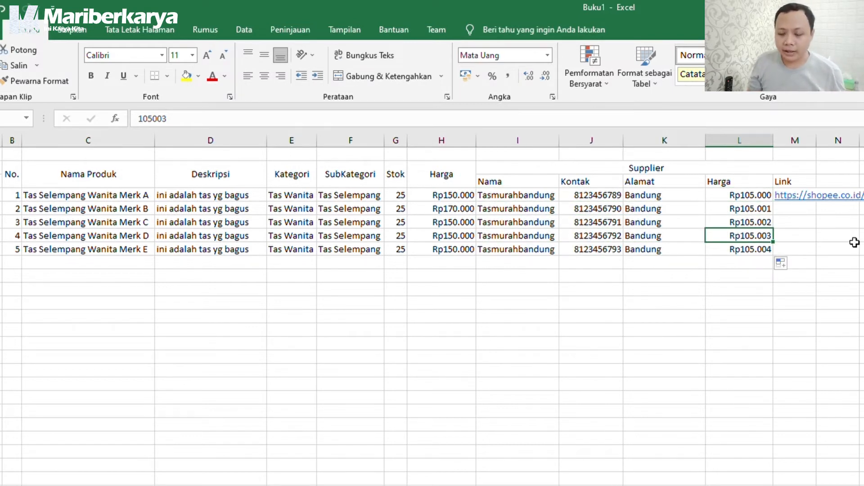
click(790, 208)
double_click(790, 209)
key(ctrl+v)
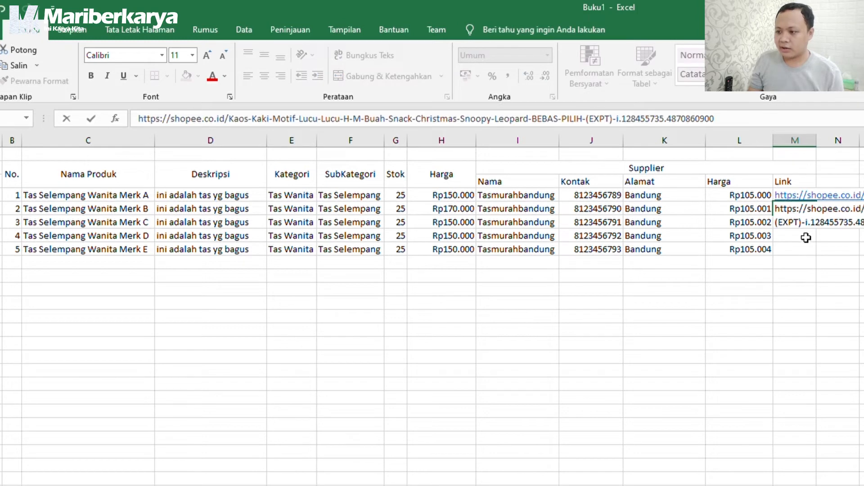
key(Return)
Paste the Shopee URL into the third, fourth and fifth supplier Link cells.
click(798, 222)
double_click(798, 222)
key(ctrl+v)
click(804, 259)
click(798, 226)
double_click(799, 233)
key(ctrl+v)
click(802, 273)
double_click(801, 246)
key(ctrl+v)
click(795, 302)
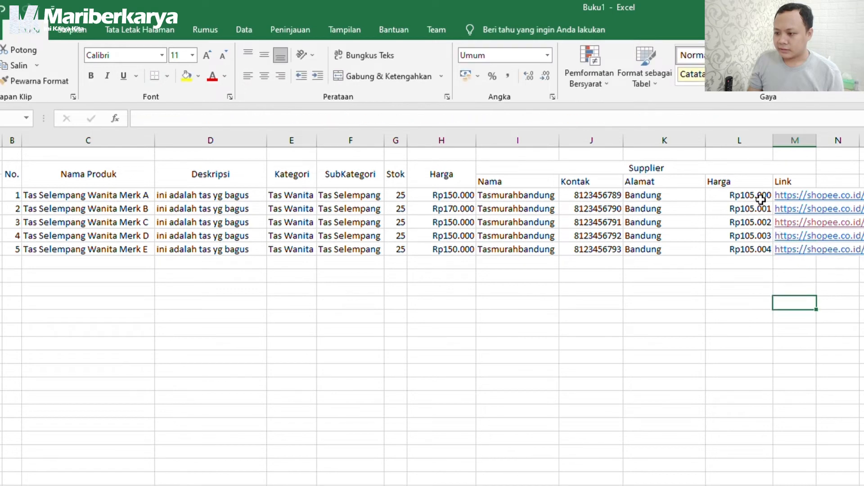
Copy the Rp105.000 price from L6 and paste it over the supplier Harga cells L7 to L10.
click(761, 195)
key(ctrl+c)
click(762, 208)
key(ctrl+v)
click(761, 222)
key(ctrl+v)
click(760, 235)
key(ctrl+v)
click(760, 247)
key(ctrl+v)
click(714, 222)
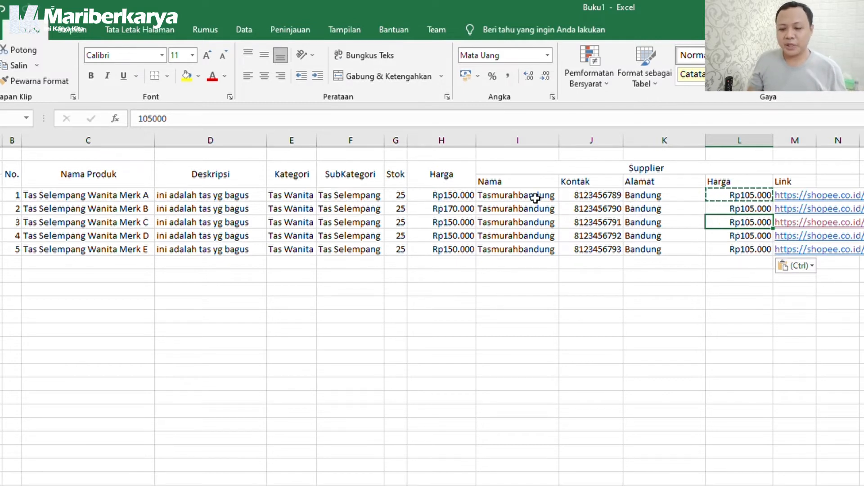
click(466, 208)
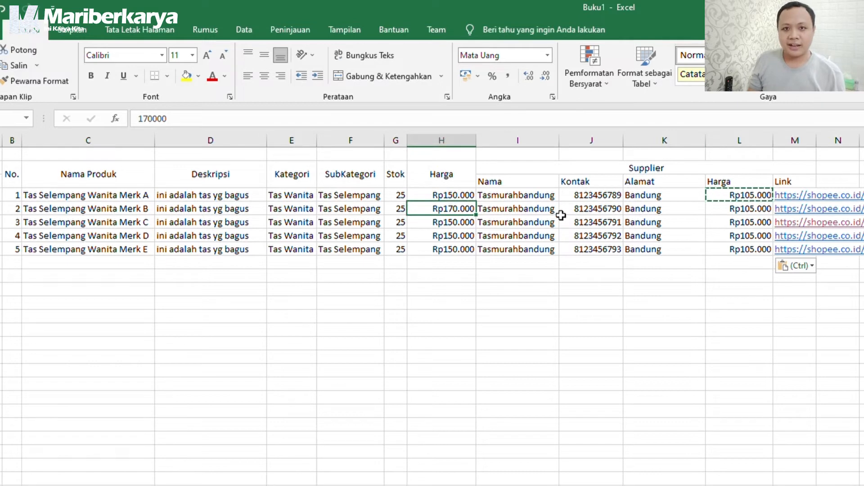
click(644, 210)
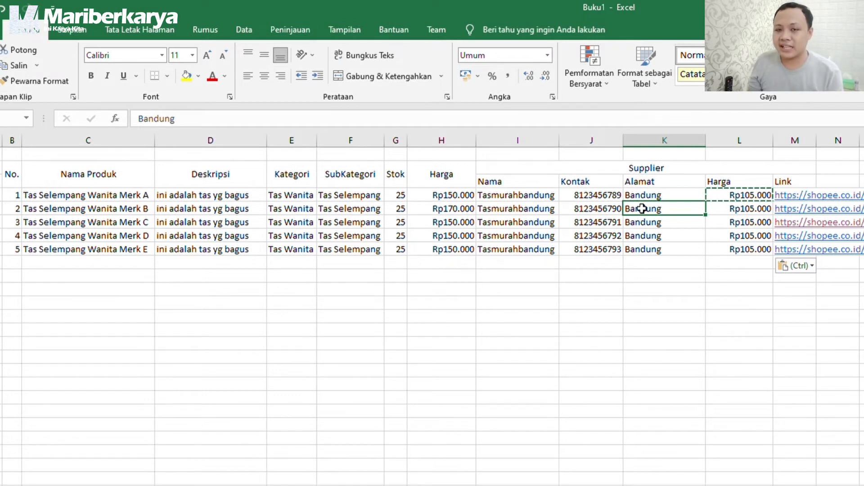
Rename the supplier block's header to 'Supplier Utama'.
click(563, 173)
drag(563, 174, 703, 263)
double_click(680, 166)
text(Utama)
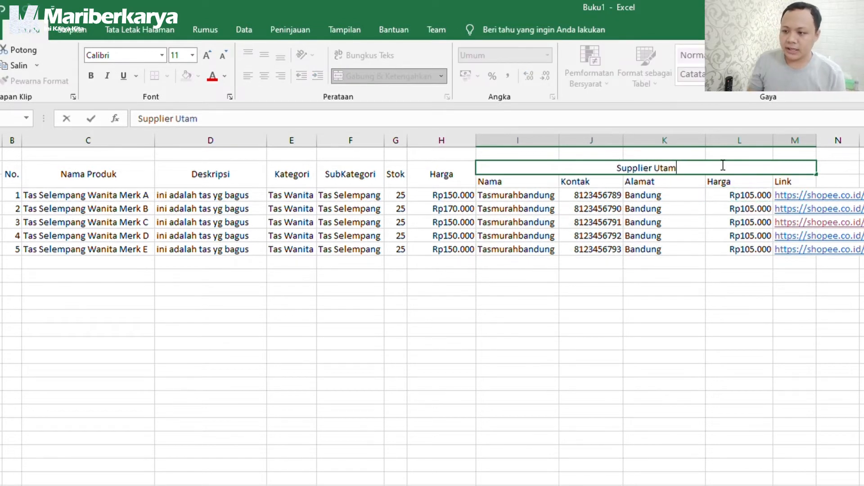
click(601, 233)
Copy the Supplier Utama block and paste two copies to its right.
drag(518, 168, 700, 251)
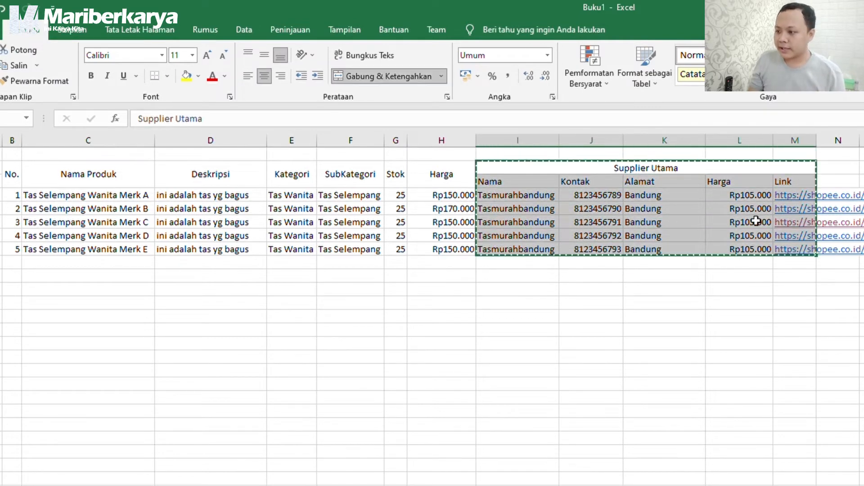
key(ctrl+c)
click(851, 171)
key(ctrl+v)
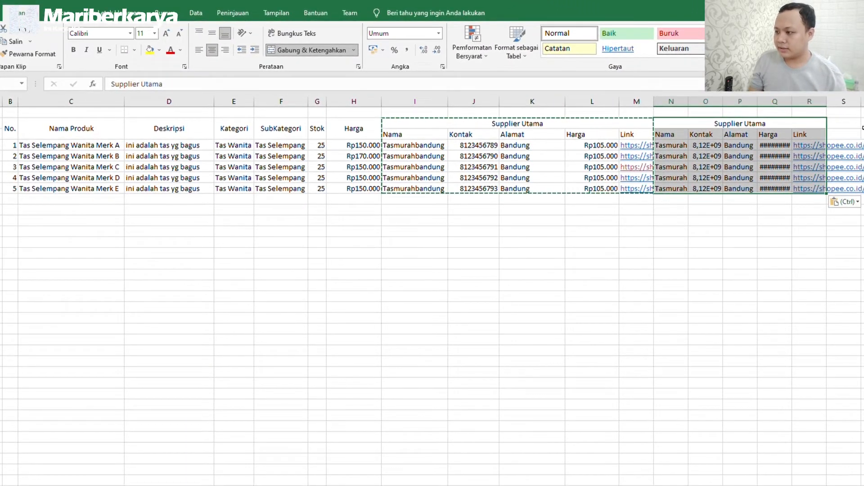
click(837, 122)
key(ctrl+v)
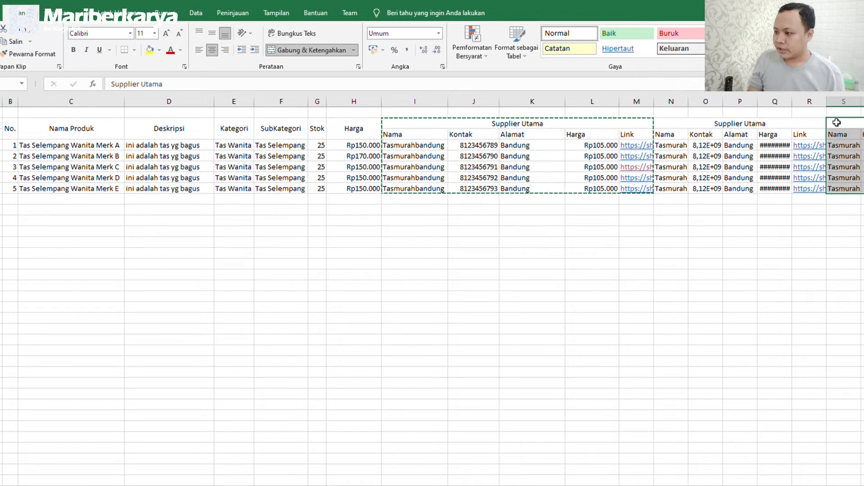
Autofit column Q and retitle the first copy's header 'Supplier Backup 1'.
double_click(793, 101)
double_click(777, 121)
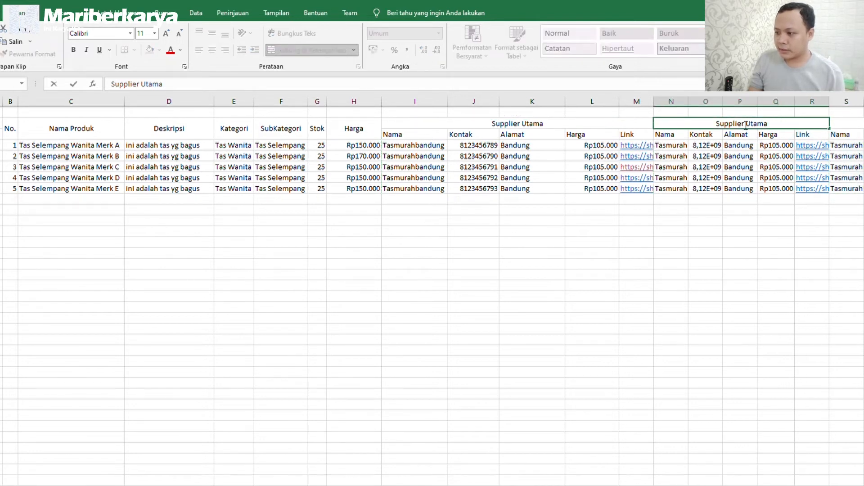
key(BackSpace)
text(Backup 1)
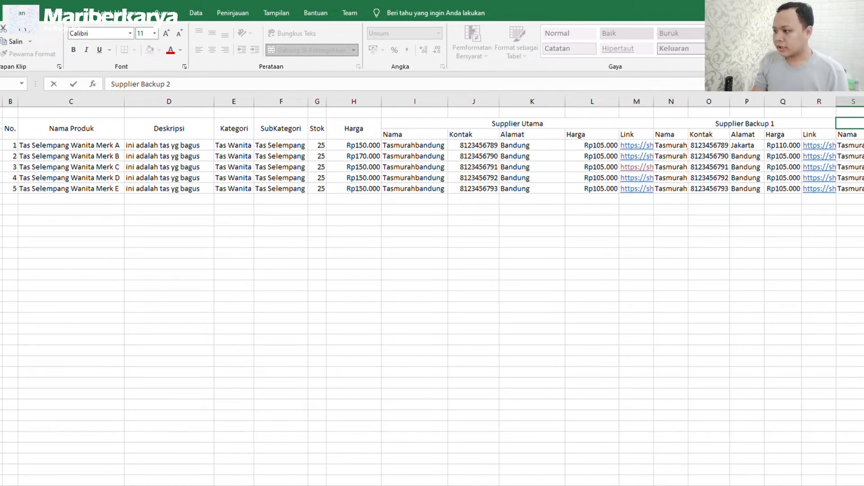
key(Return)
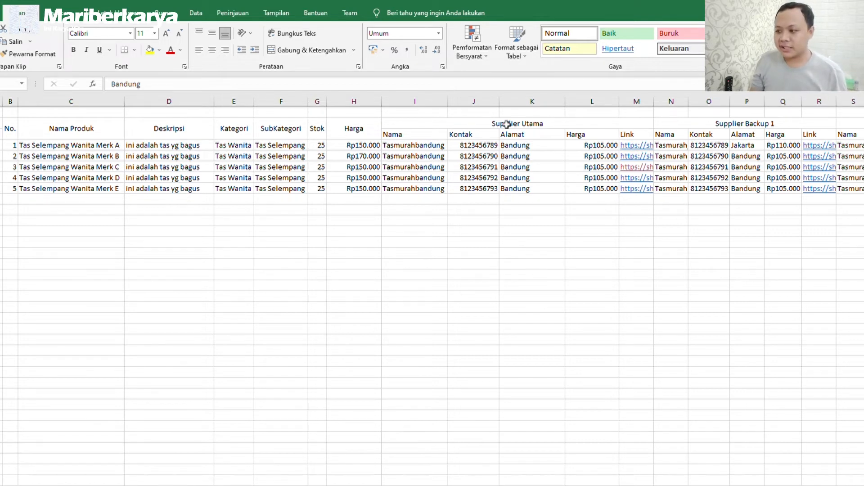
Autofit column N to the backup supplier names and widen column M so the Shopee links show.
click(768, 127)
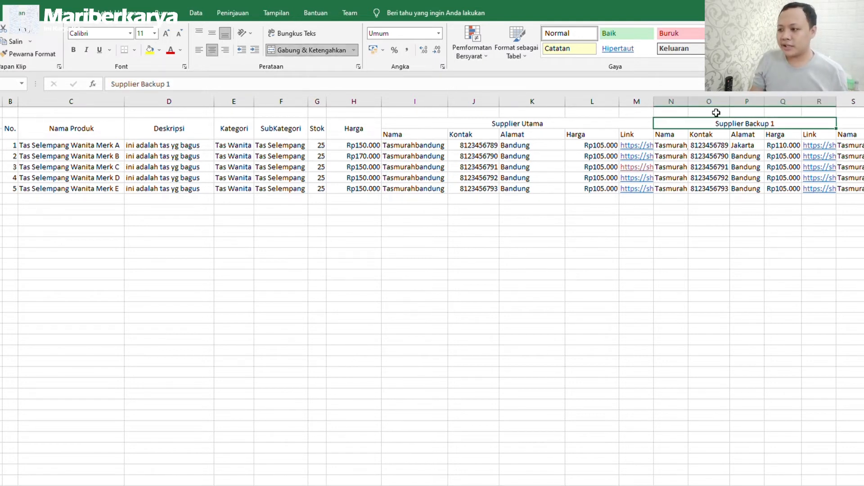
double_click(692, 104)
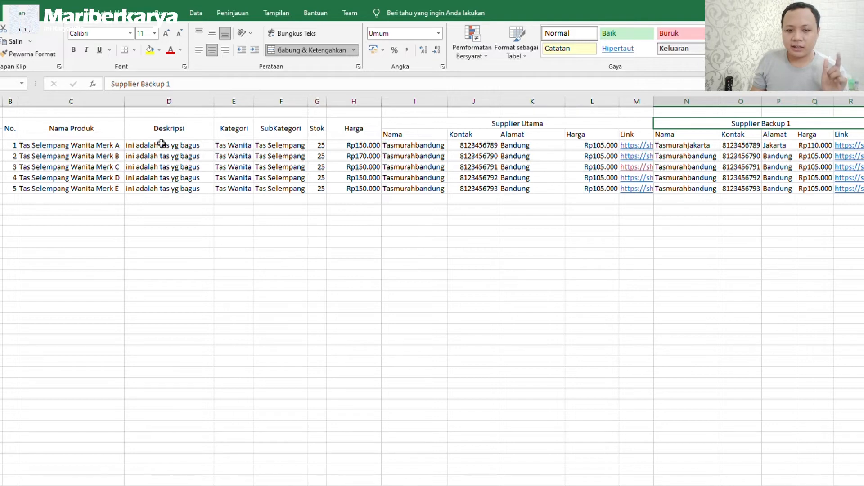
click(99, 146)
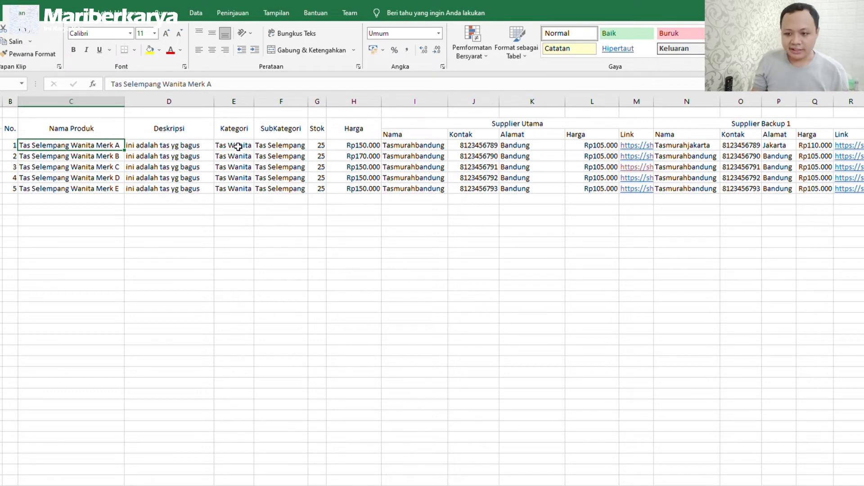
click(320, 145)
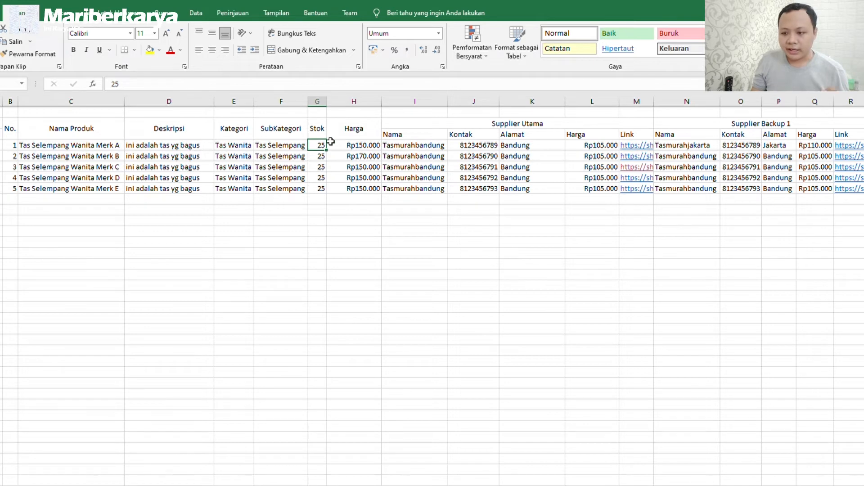
click(367, 143)
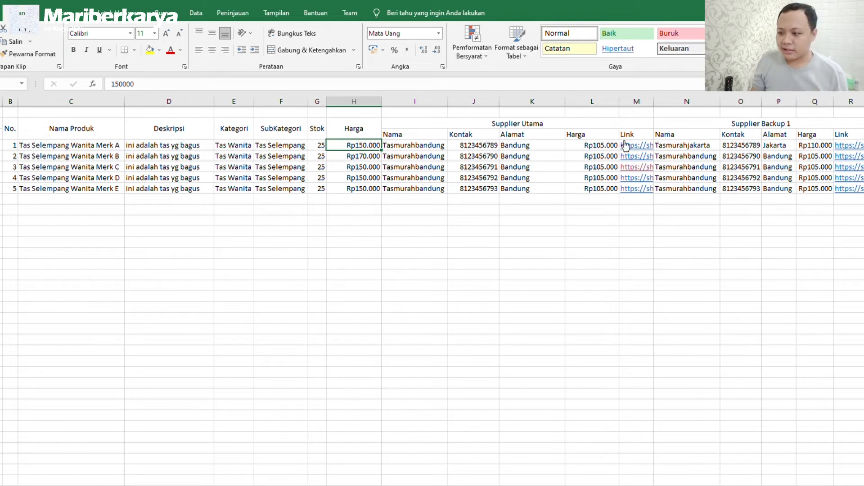
click(469, 147)
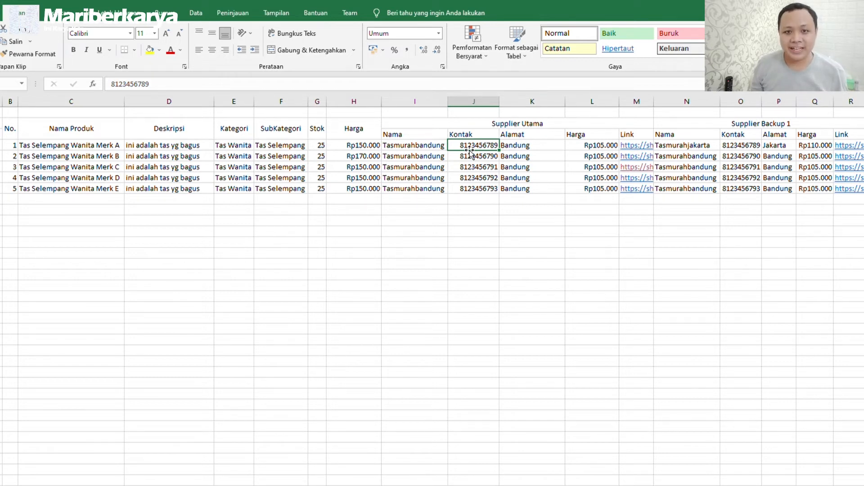
click(522, 147)
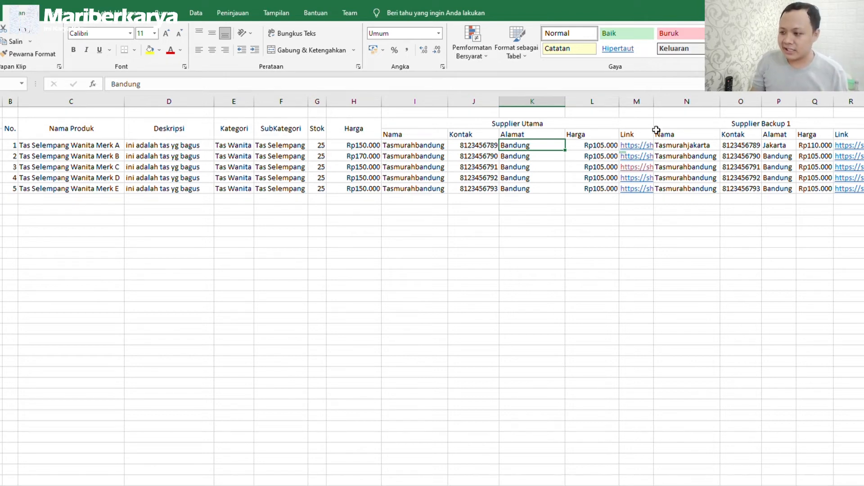
drag(654, 102, 681, 105)
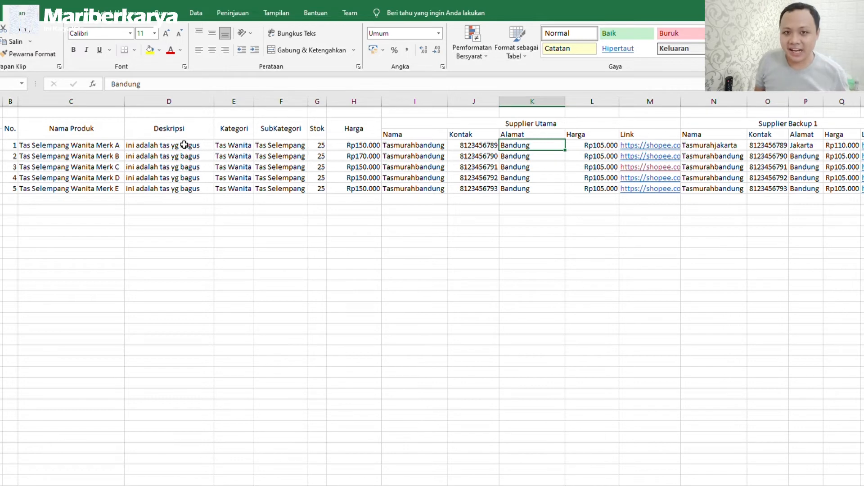
click(523, 124)
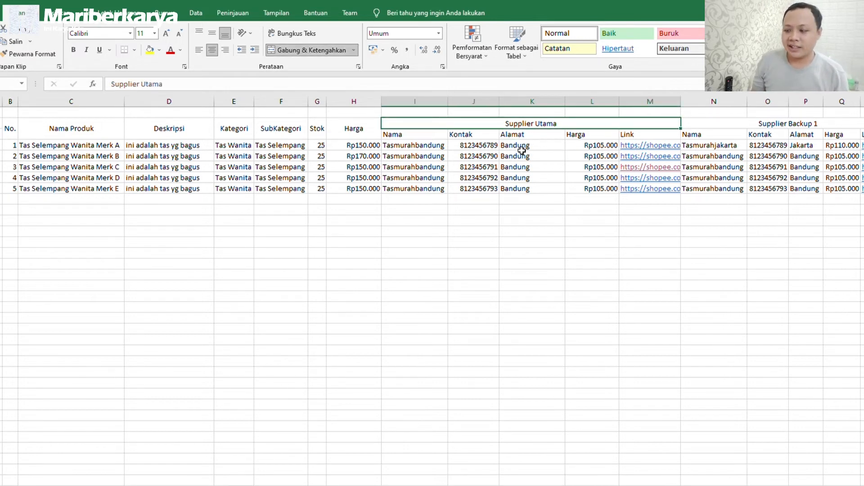
click(827, 125)
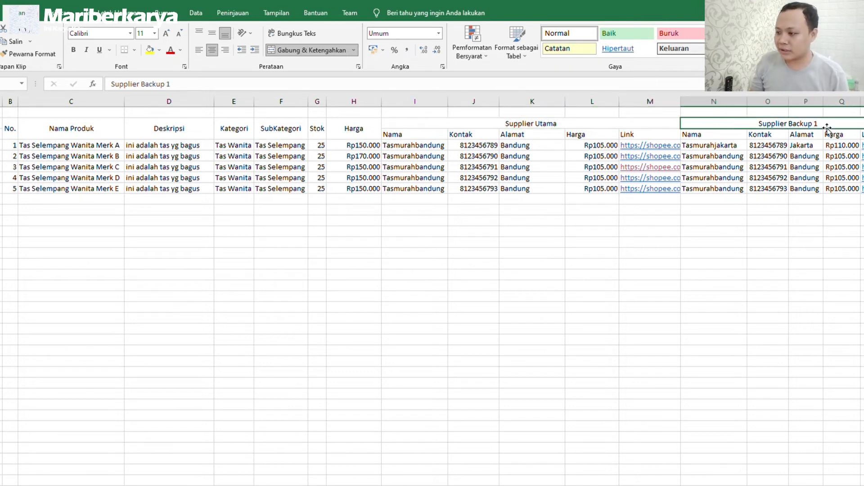
click(774, 147)
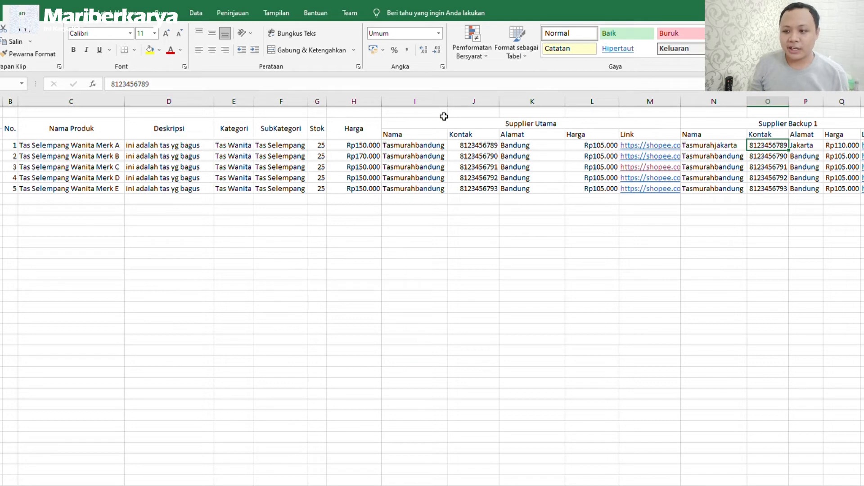
click(415, 99)
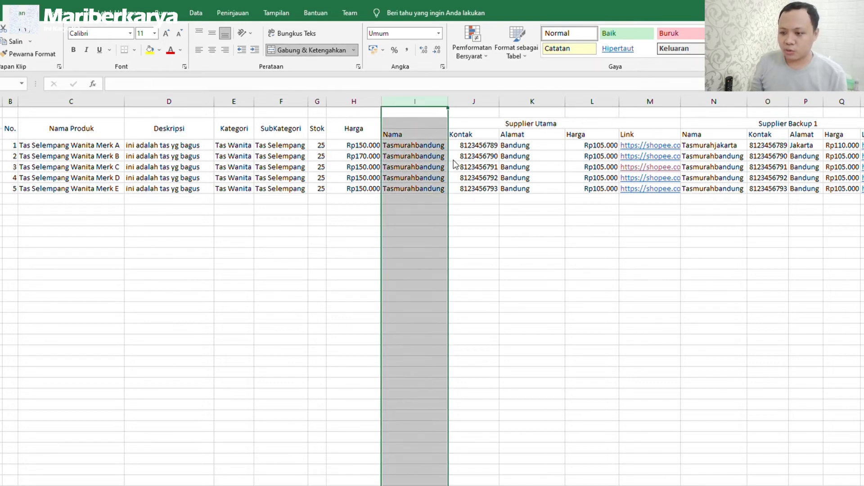
Insert a column before the supplier block and give it the heading 'Penjualan'.
key(ctrl+shift+plus)
click(400, 122)
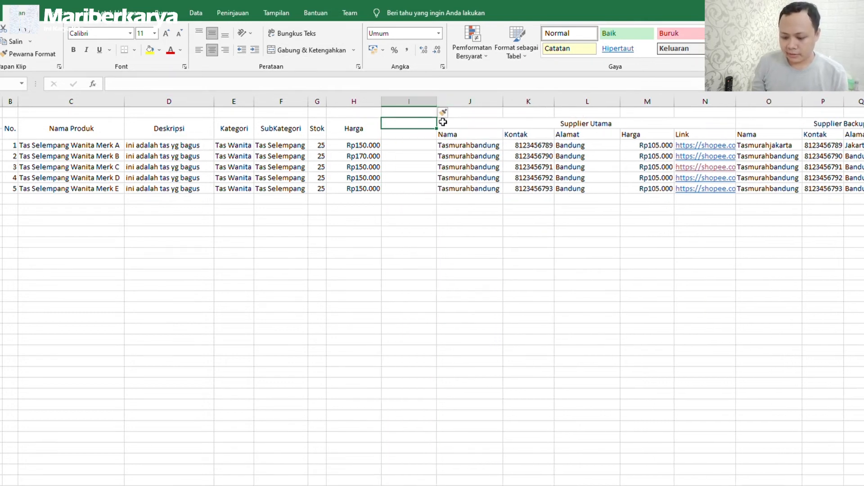
text(Penjua)
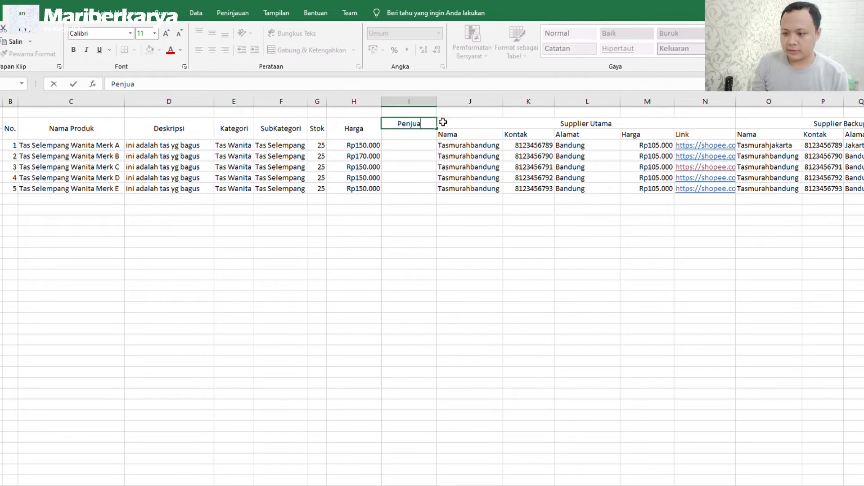
text(lan)
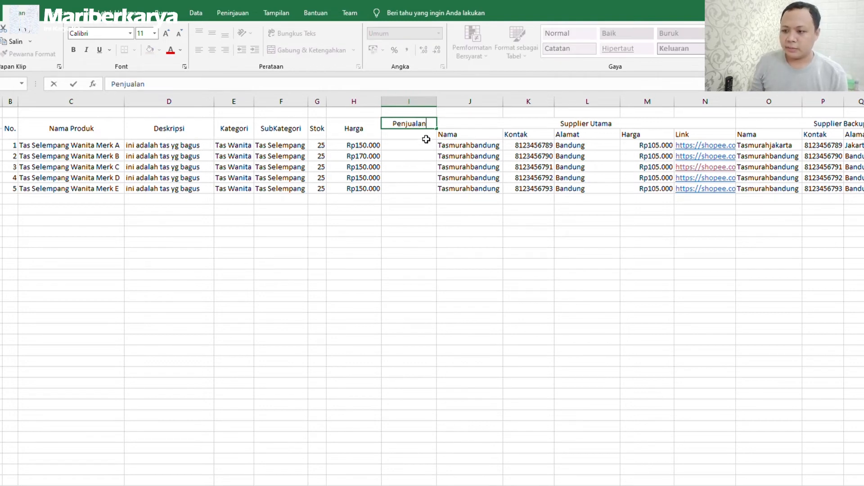
key(Return)
Insert two more columns at J and label I2:K2 Shopee, Tokopedia and Instagram.
click(464, 101)
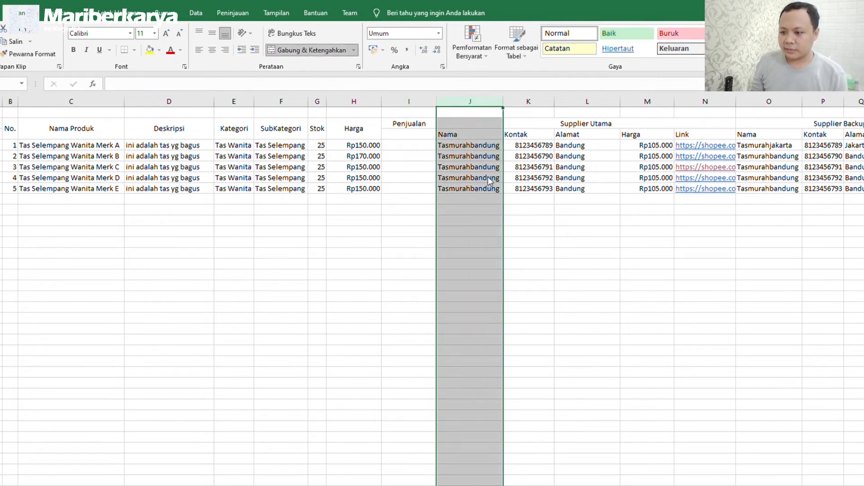
key(ctrl+shift+plus)
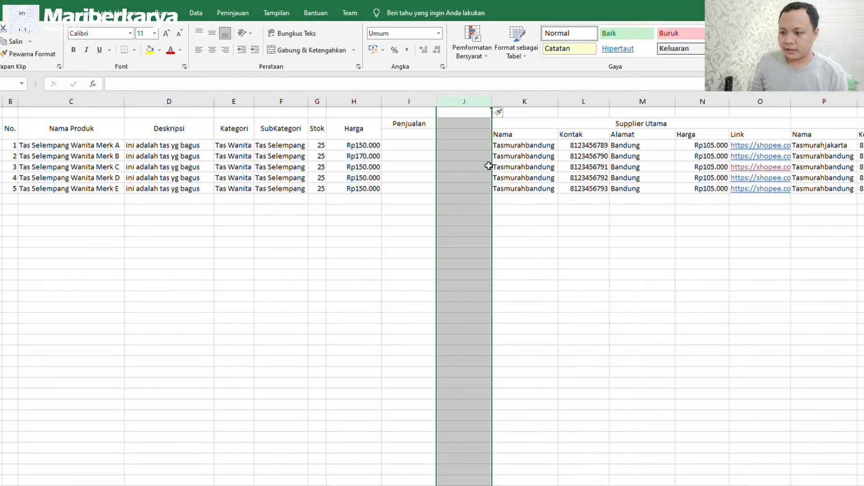
key(ctrl+shift+plus)
click(418, 144)
click(425, 135)
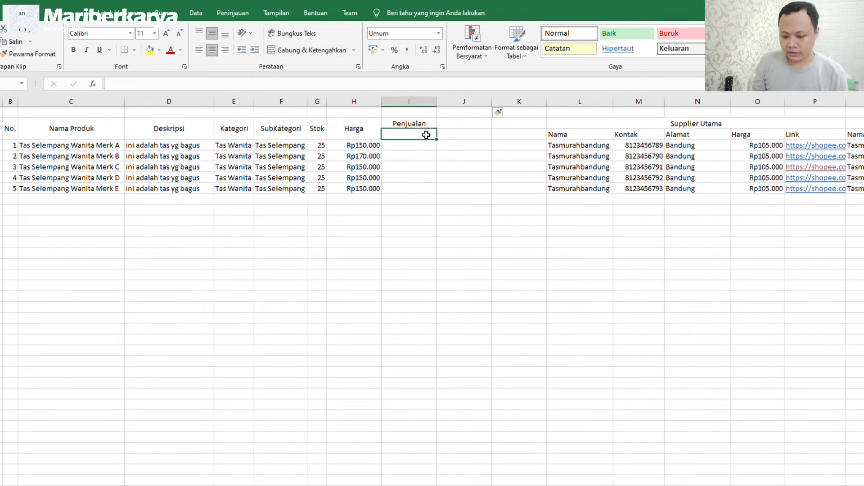
text(Shopee)
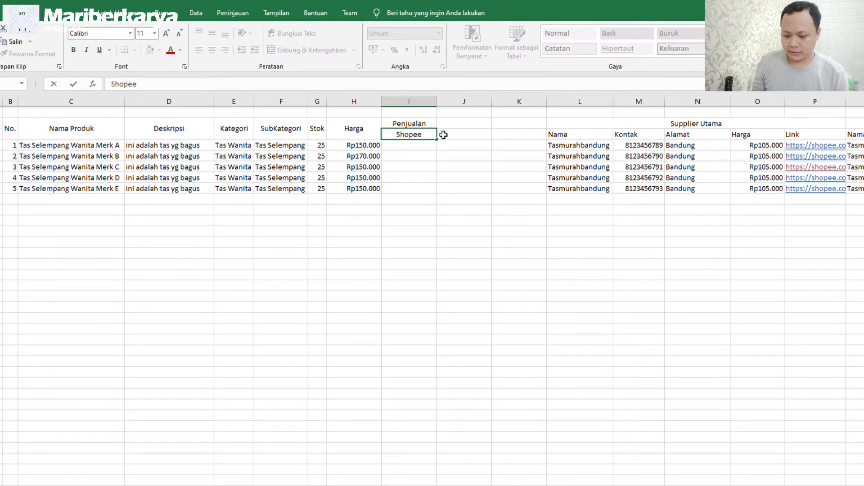
click(443, 134)
text(Tokoped)
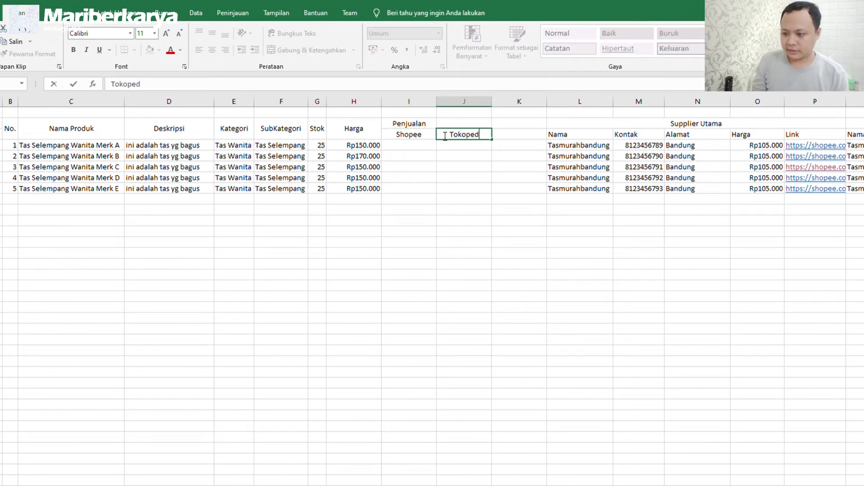
text(ia)
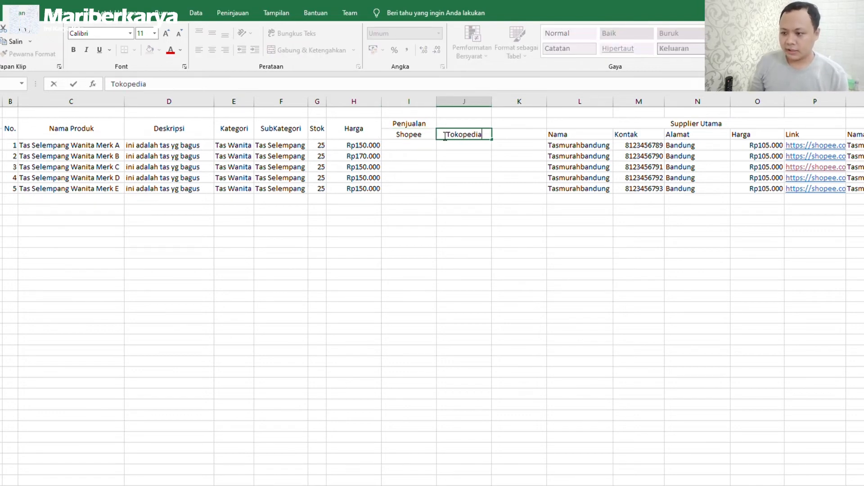
click(506, 134)
text(Instagram)
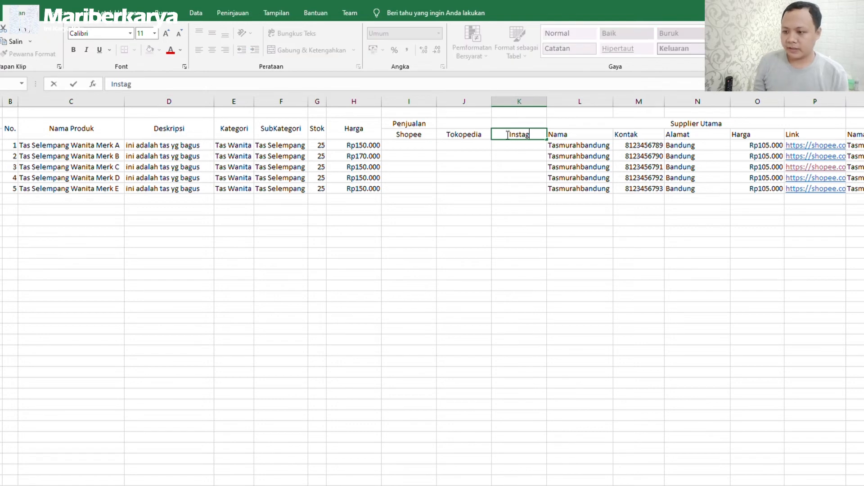
Merge and centre the Penjualan heading across I1:K1.
drag(417, 121, 499, 125)
click(324, 50)
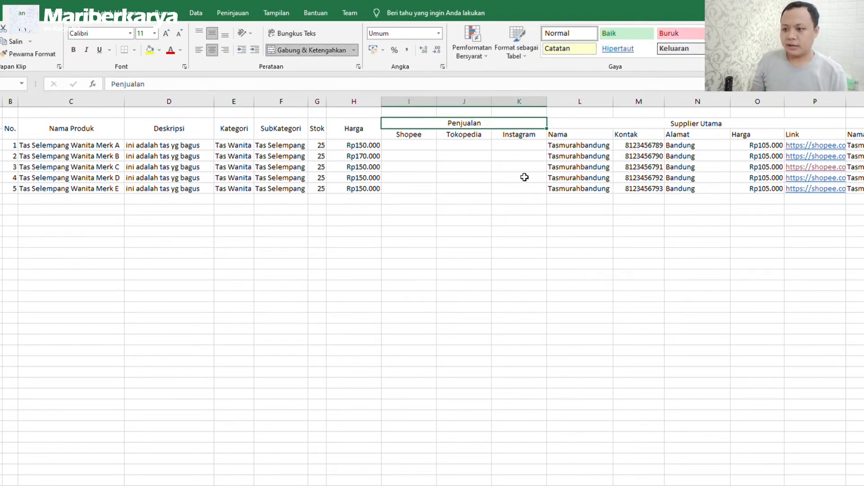
click(484, 167)
Copy the Shopee URL from P2 and paste it into I2, J2 and K2.
click(413, 144)
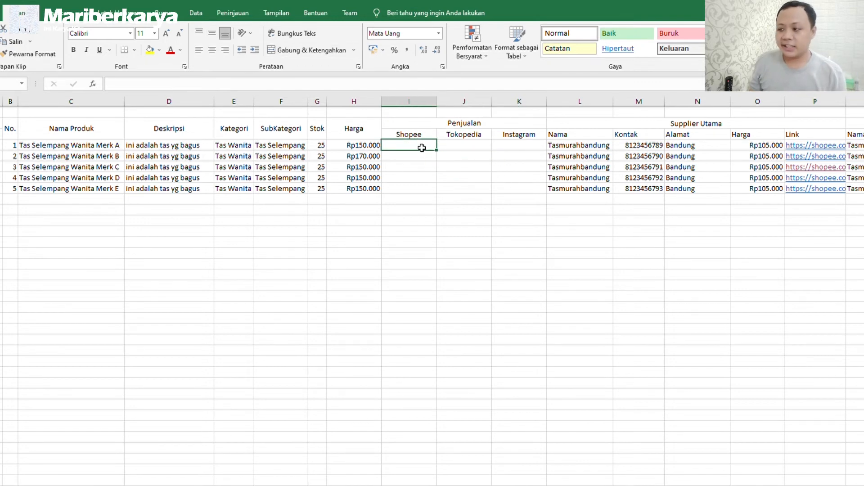
click(802, 145)
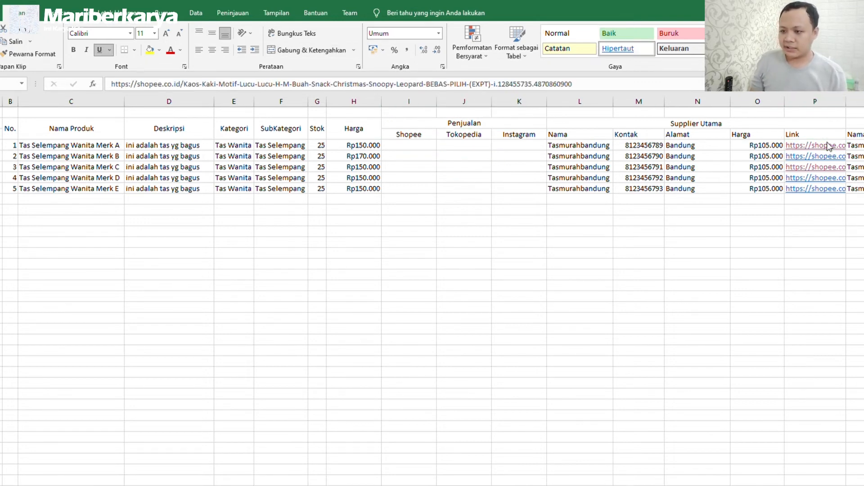
click(147, 84)
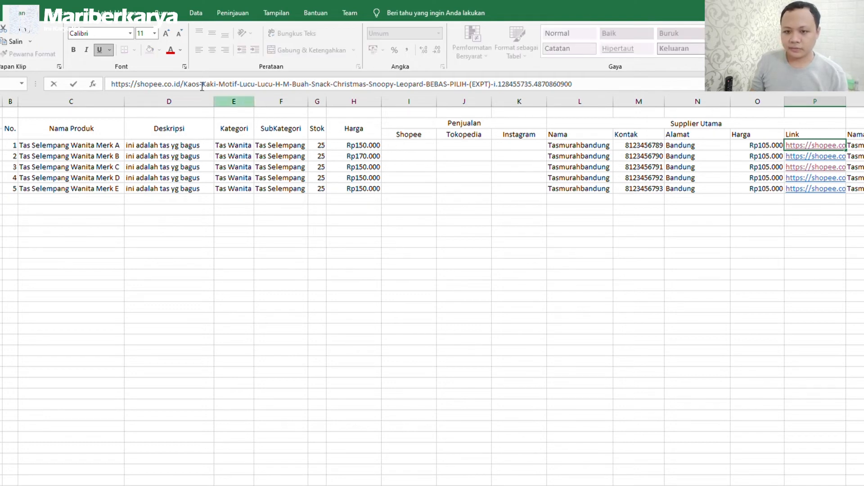
drag(111, 86, 692, 85)
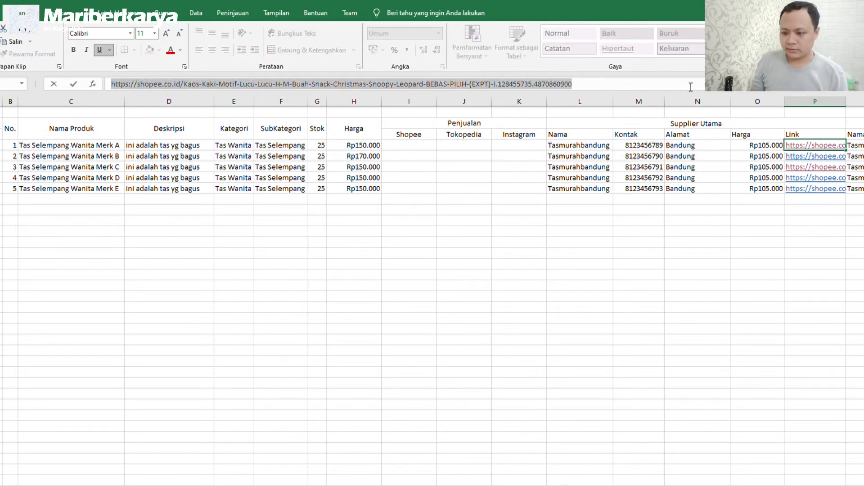
key(ctrl+c)
click(397, 145)
key(ctrl+v)
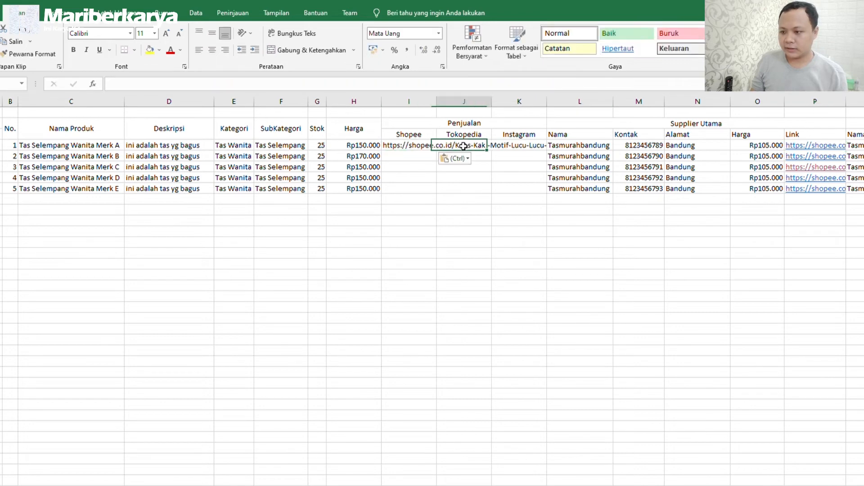
click(462, 145)
key(ctrl+v)
click(516, 145)
key(ctrl+v)
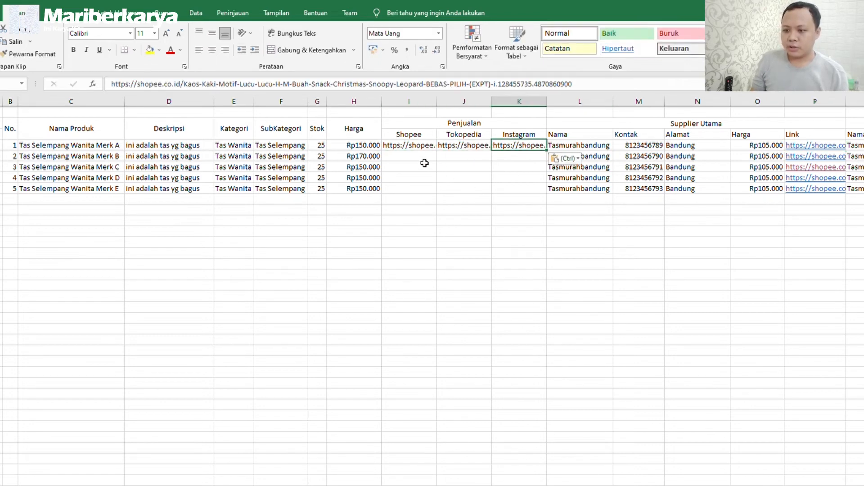
Turn the URLs in I2, J2 and K2 into clickable hyperlinks.
click(423, 165)
click(414, 147)
double_click(414, 147)
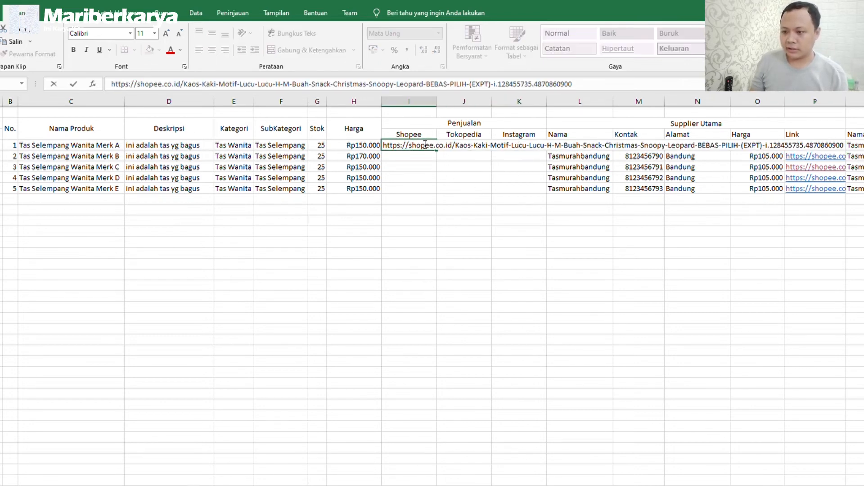
key(Return)
double_click(443, 144)
key(Return)
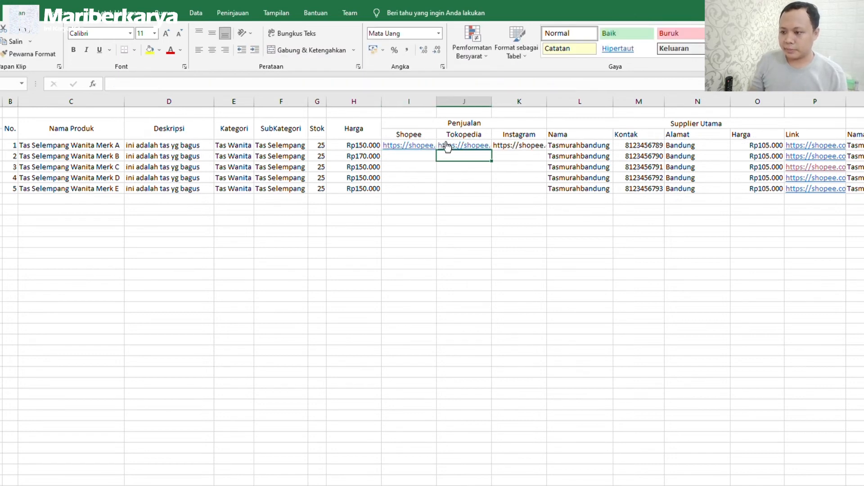
double_click(518, 145)
key(Return)
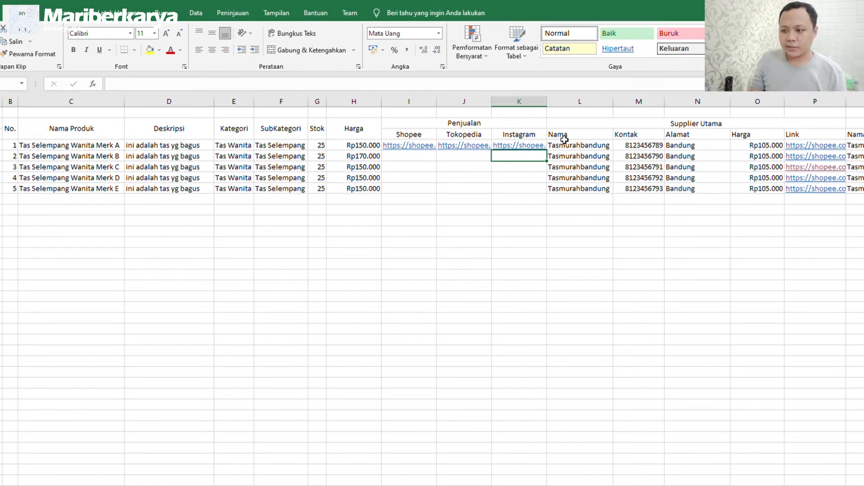
Fill the row 2 links down through all five products.
drag(568, 145, 406, 146)
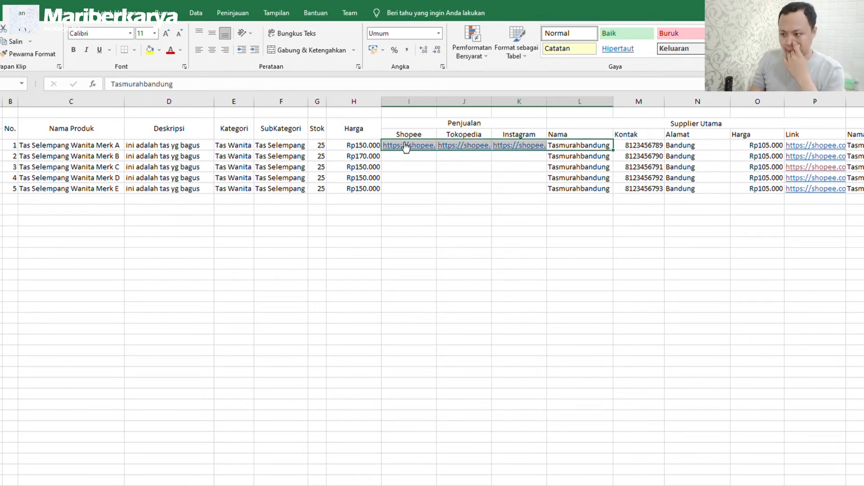
drag(615, 149, 617, 193)
click(610, 156)
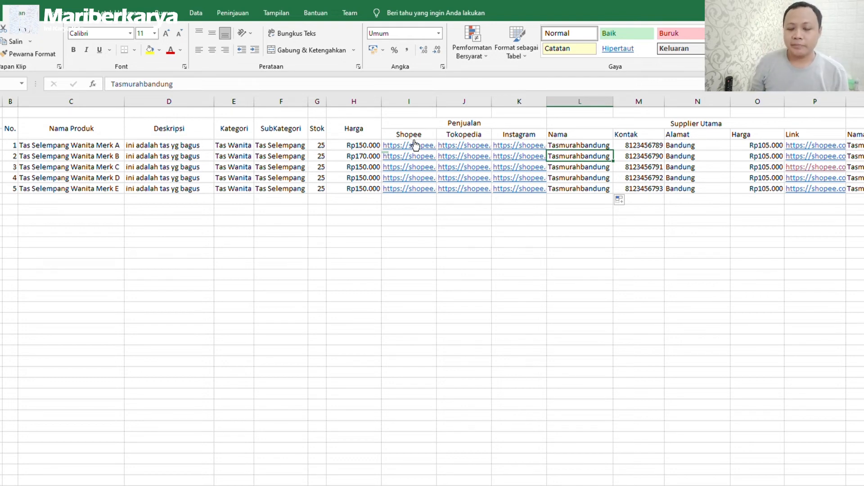
click(383, 147)
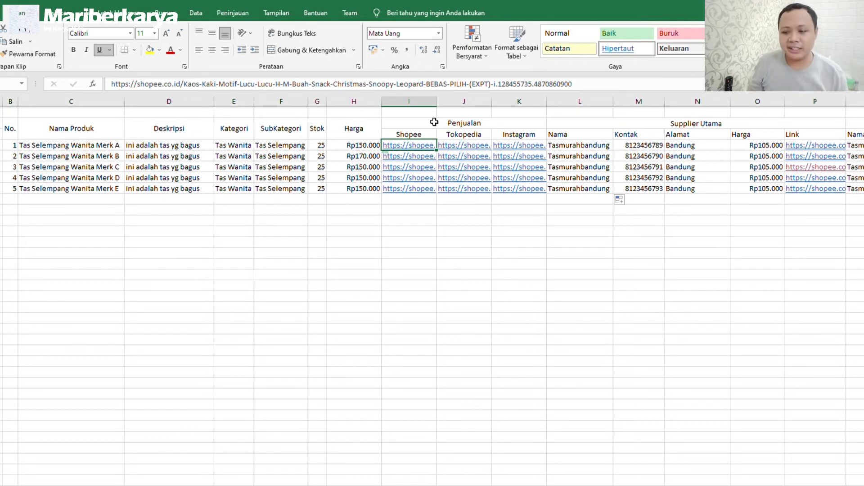
drag(434, 122, 479, 189)
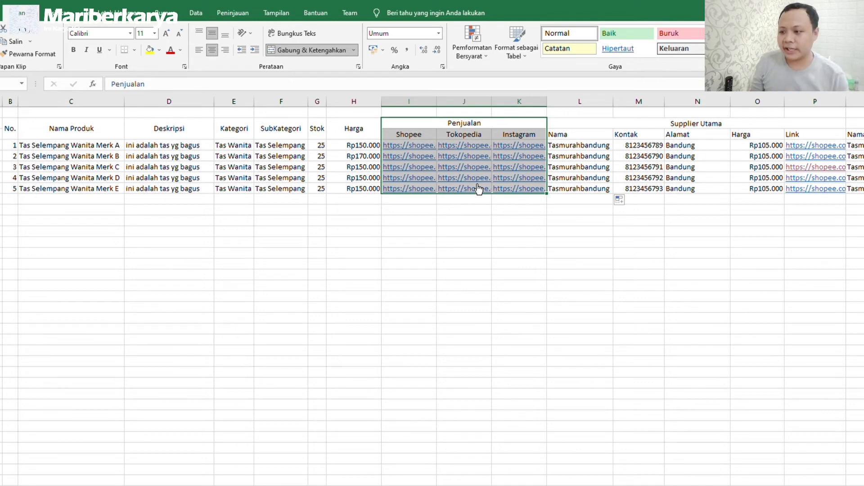
drag(571, 123, 817, 192)
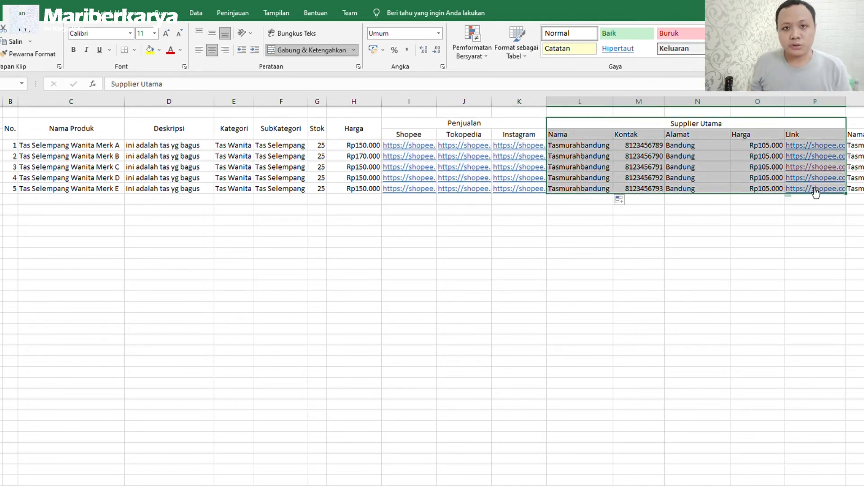
click(814, 123)
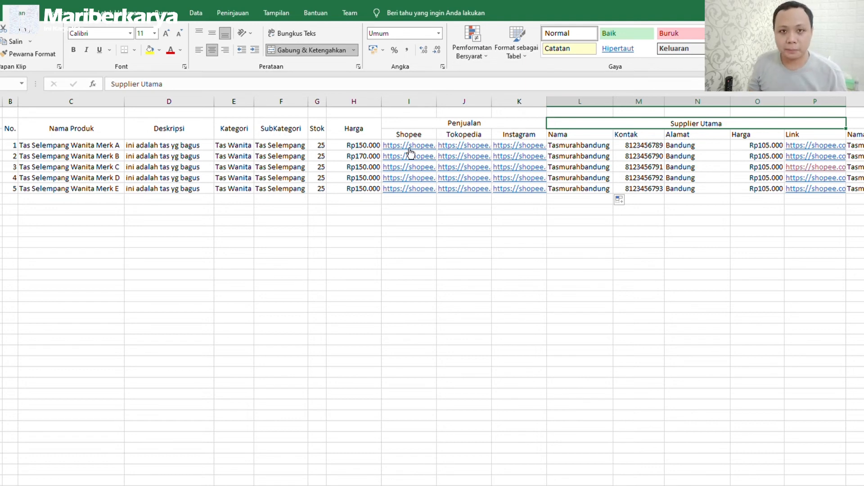
click(414, 133)
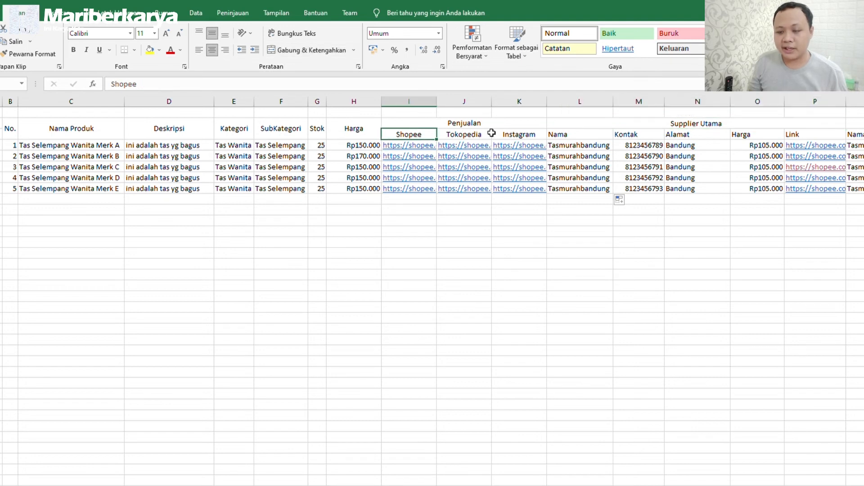
click(479, 132)
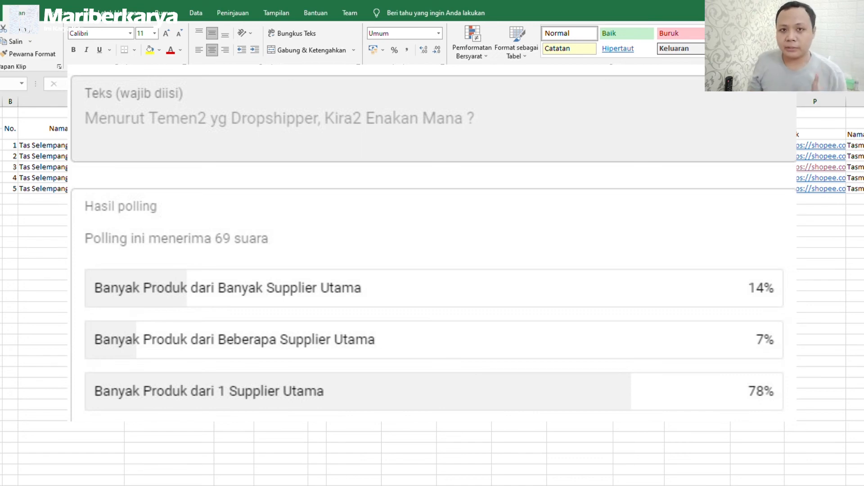
click(686, 124)
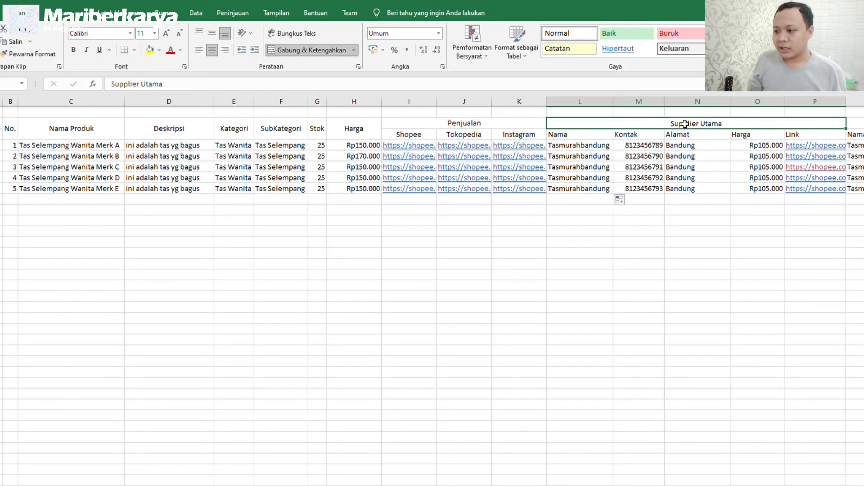